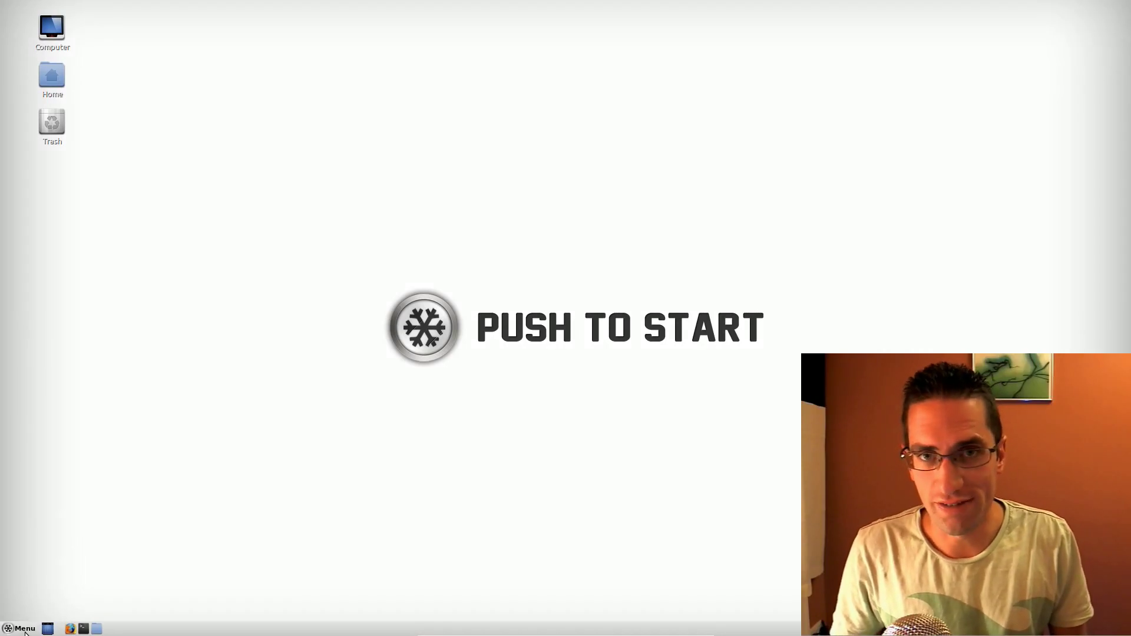
Launch Ubuntu Software Centre from the menu's Administration category, starting an update check.
click(25, 633)
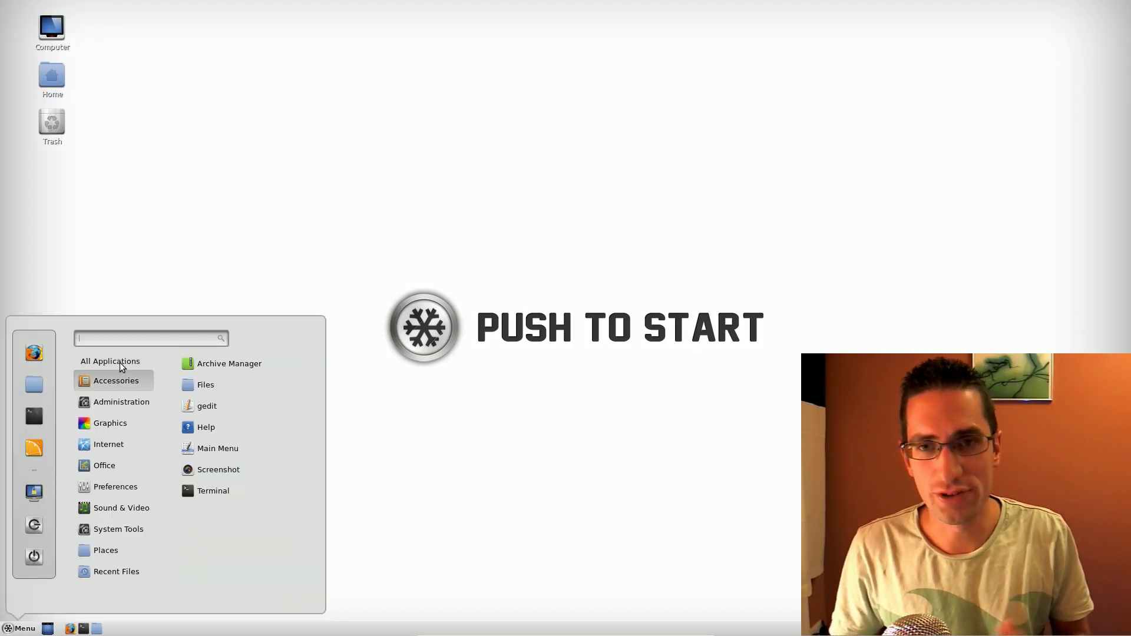
mouse_move(118, 401)
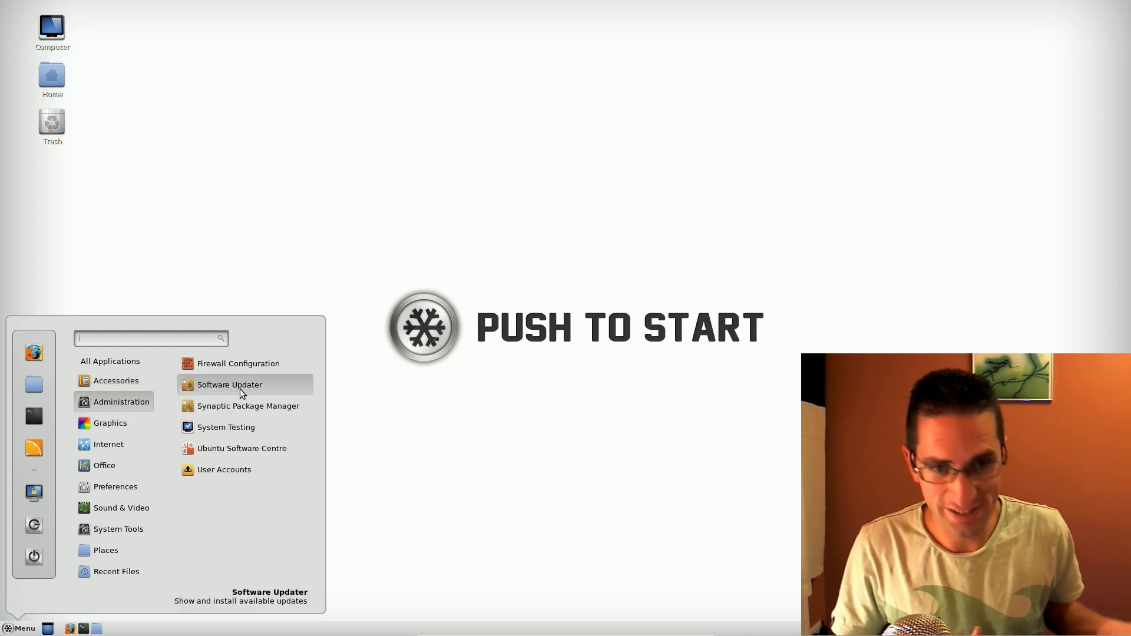
key(Escape)
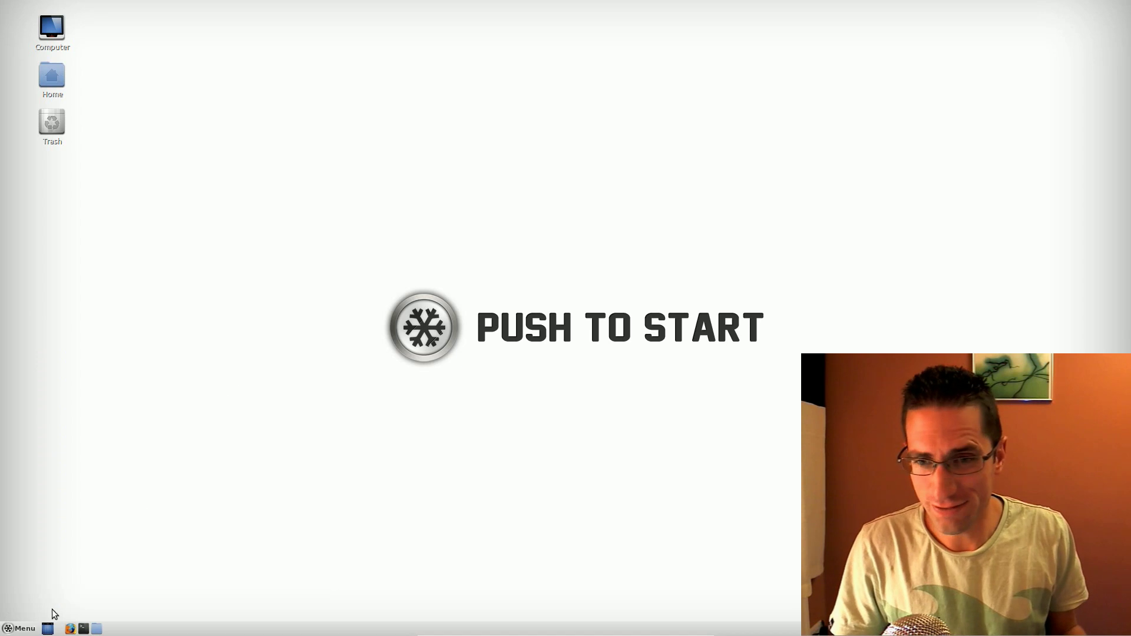
click(26, 629)
mouse_move(139, 400)
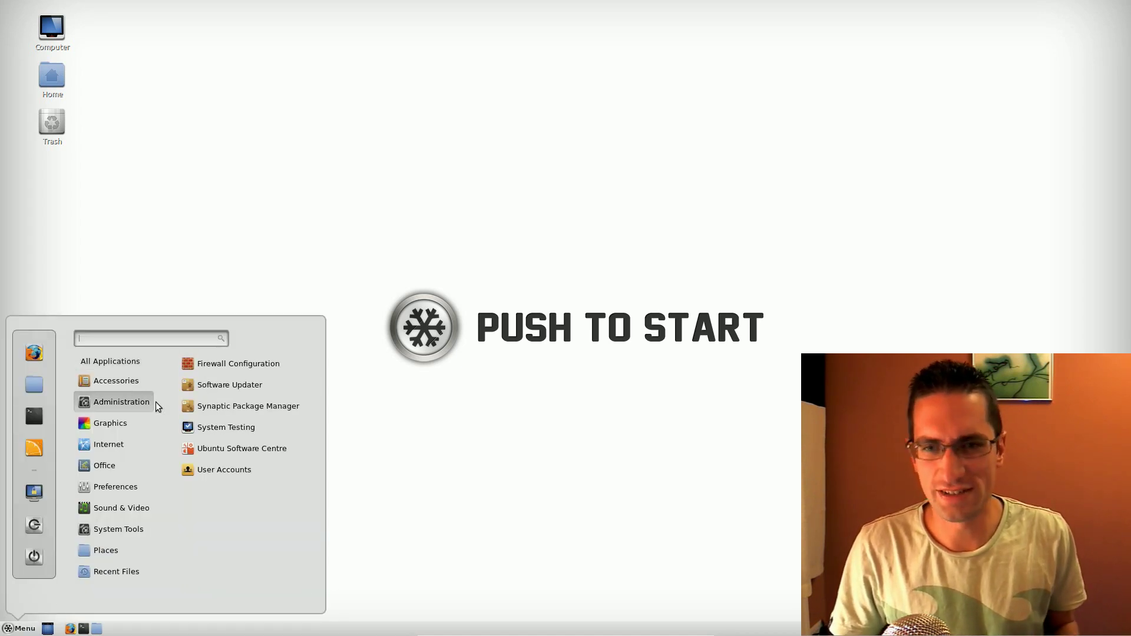
click(230, 448)
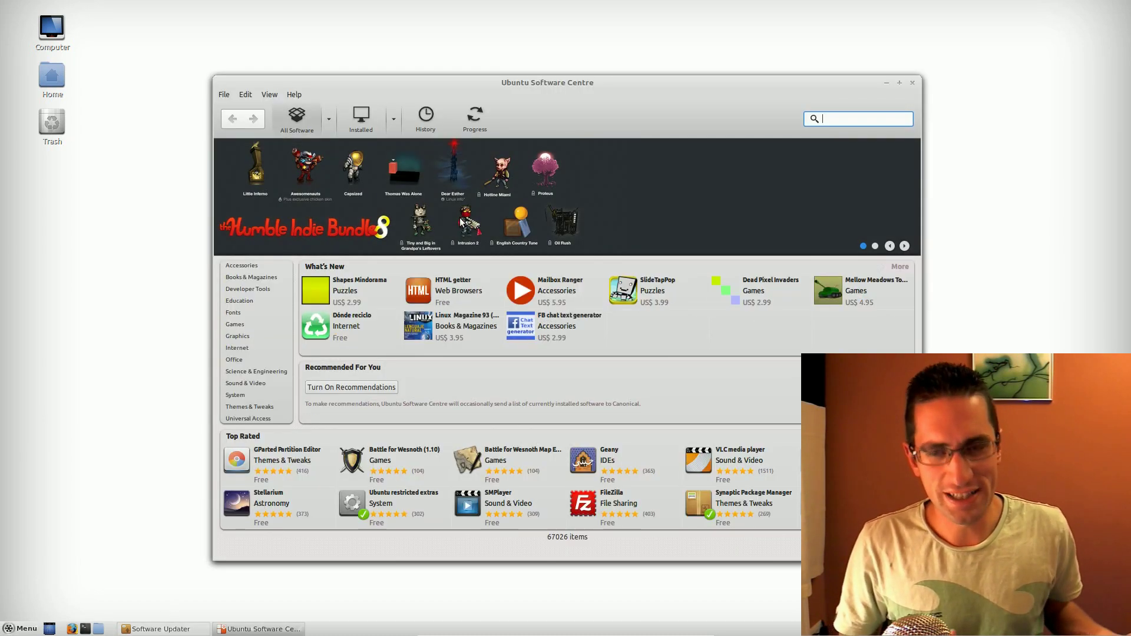
View the Humble Indie Bundle 8 promotion page, dismiss the Firefox warning, then close it.
click(463, 222)
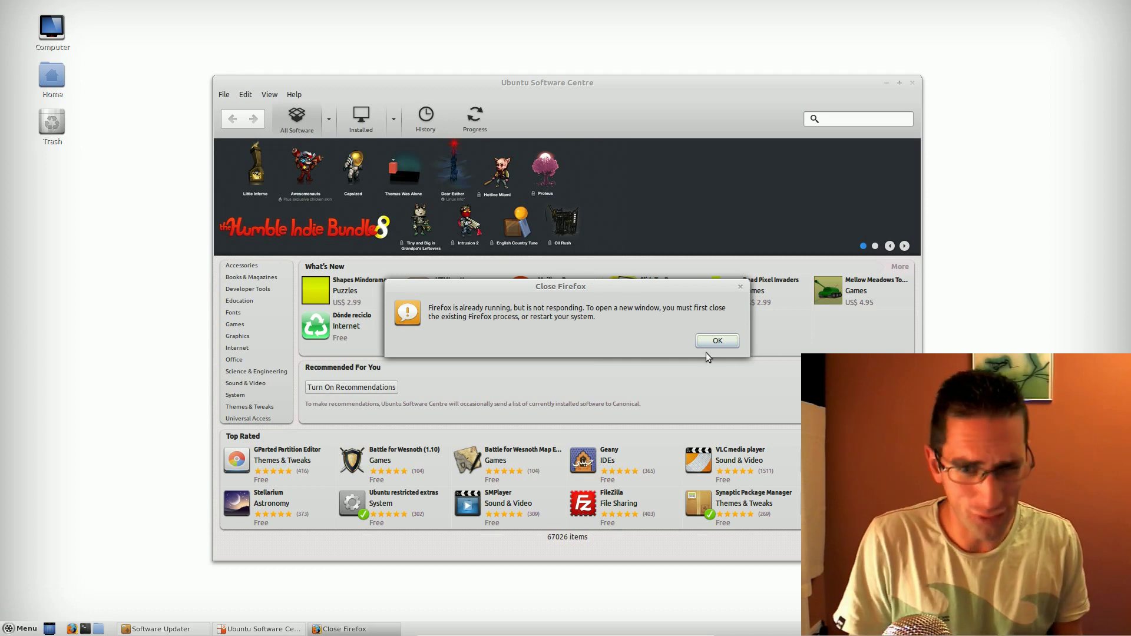
click(713, 342)
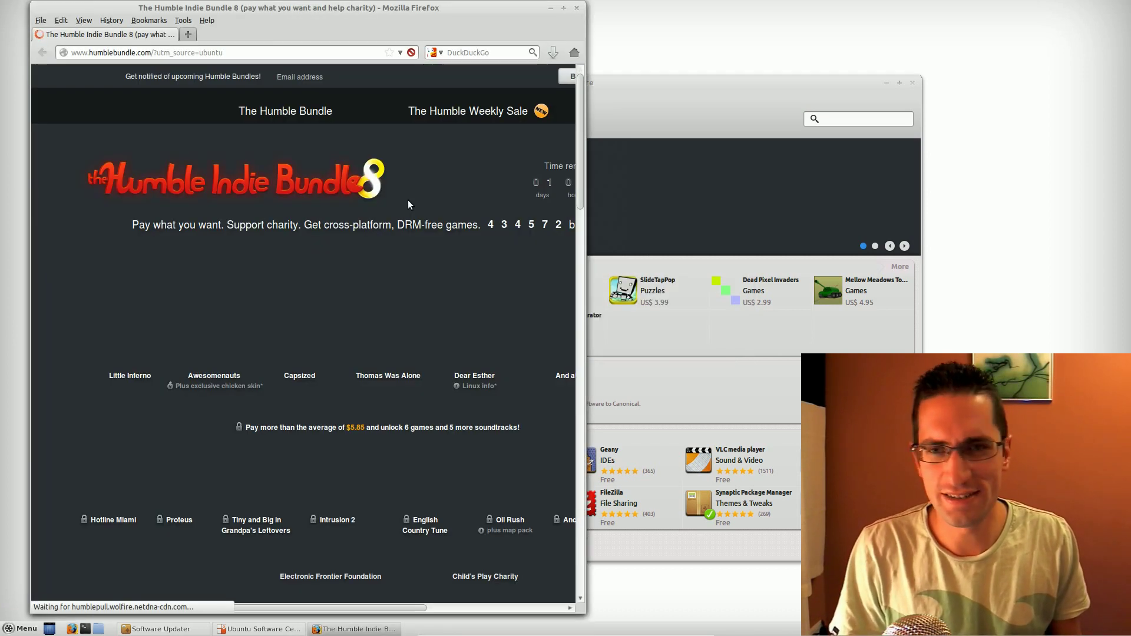
click(577, 8)
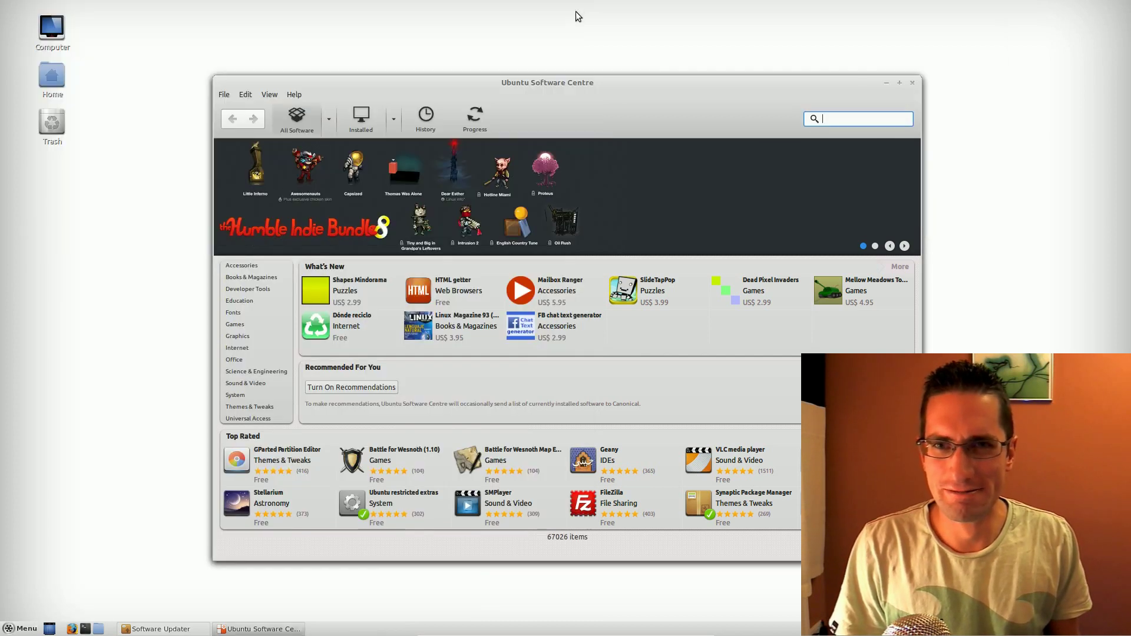
Search the application menu for 'fi', then cancel the search.
click(22, 629)
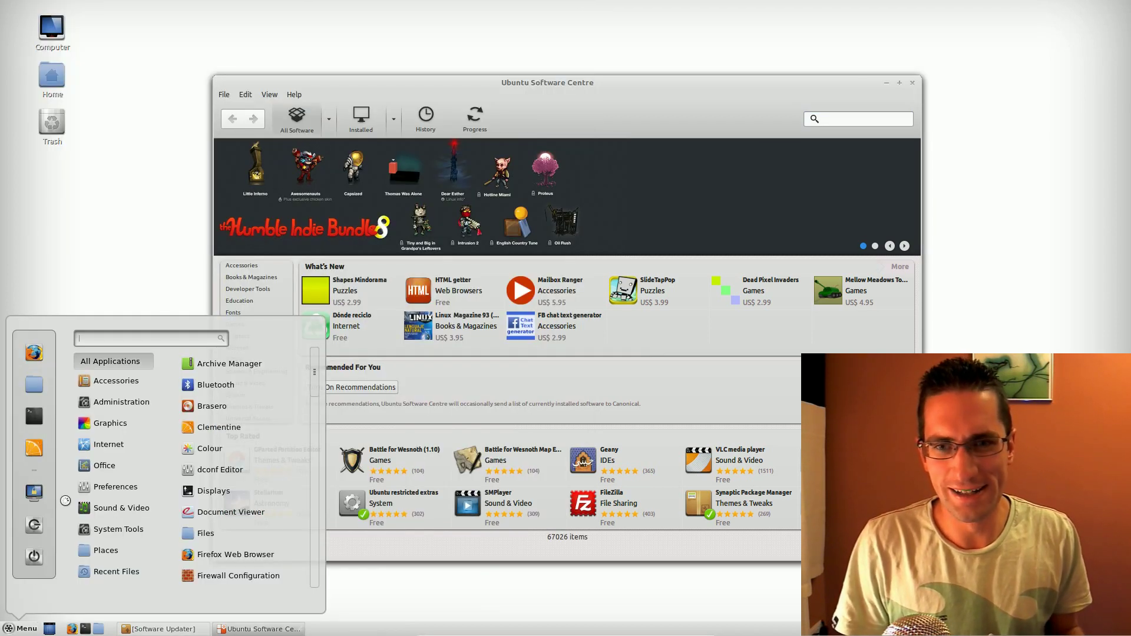
mouse_move(117, 405)
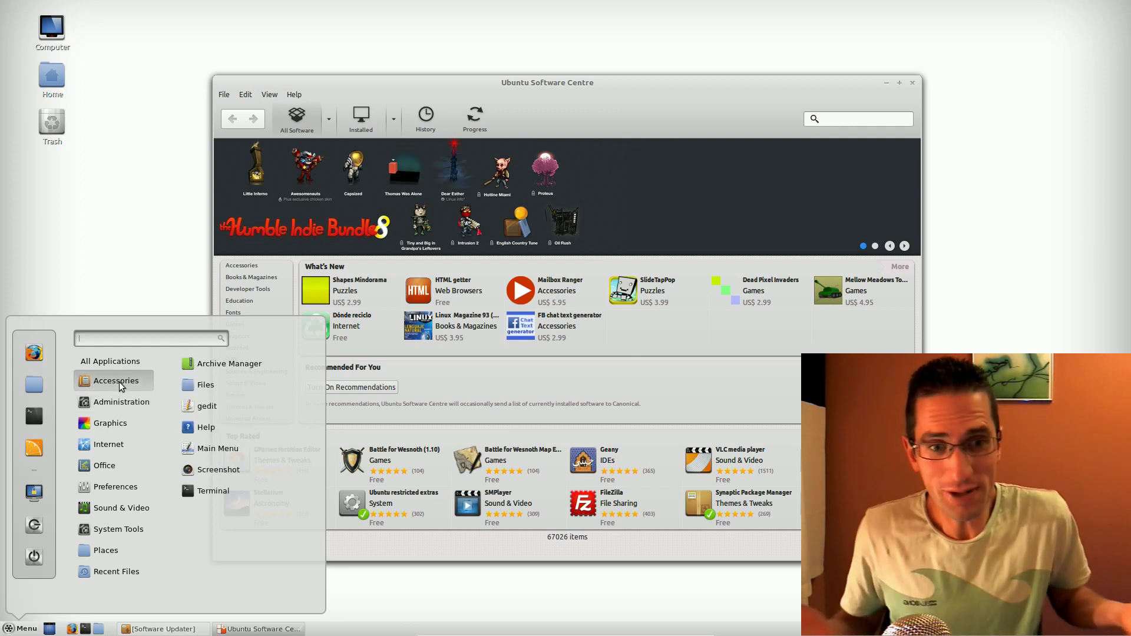
mouse_move(136, 366)
text(fi)
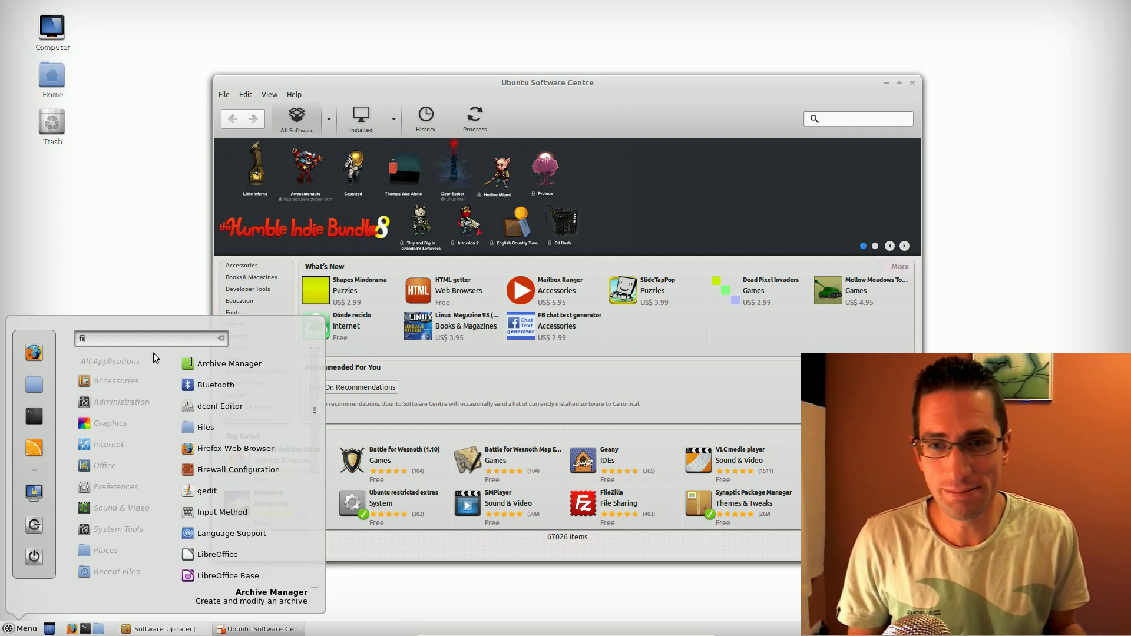
key(Escape)
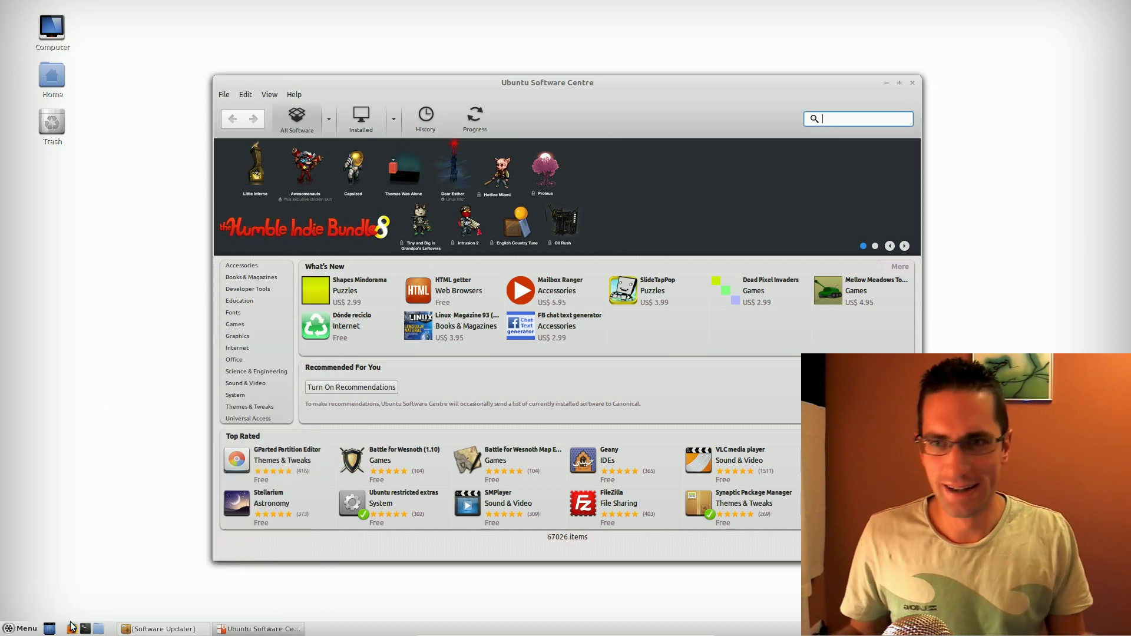
Launch Firefox and a terminal from the panel, and System Monitor via menu search 'sys'.
click(73, 629)
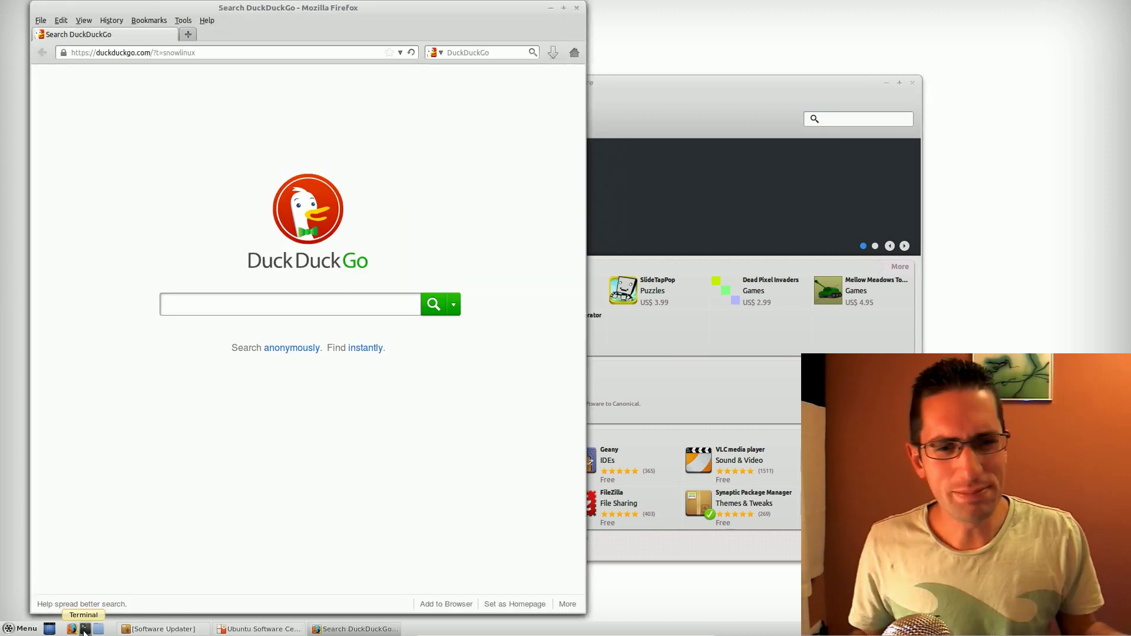
click(84, 629)
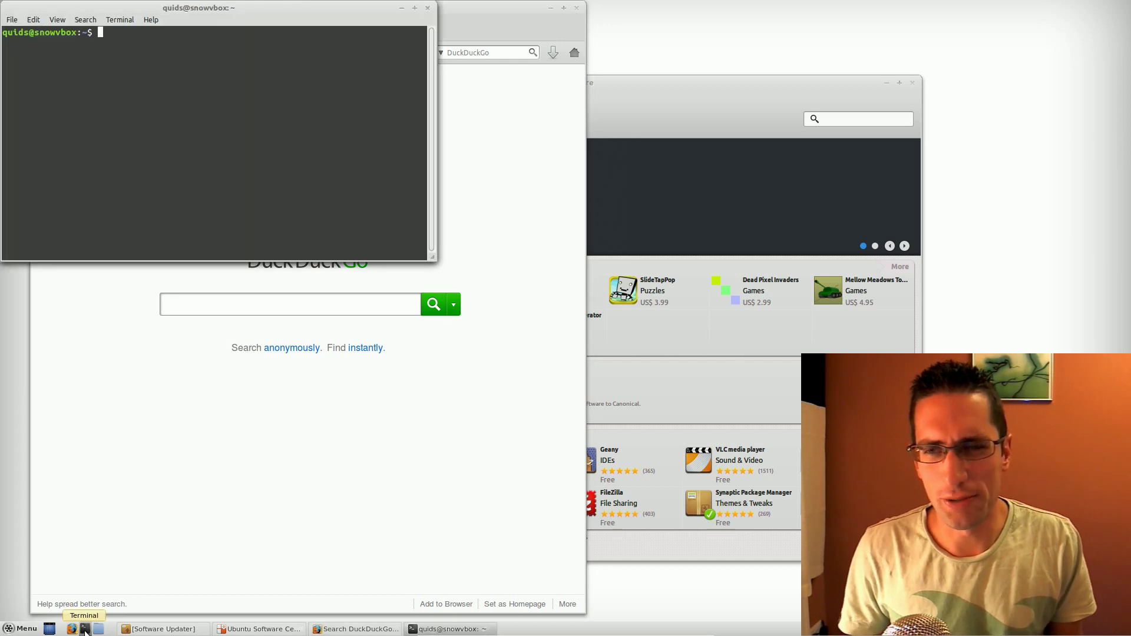
click(24, 628)
text(sys)
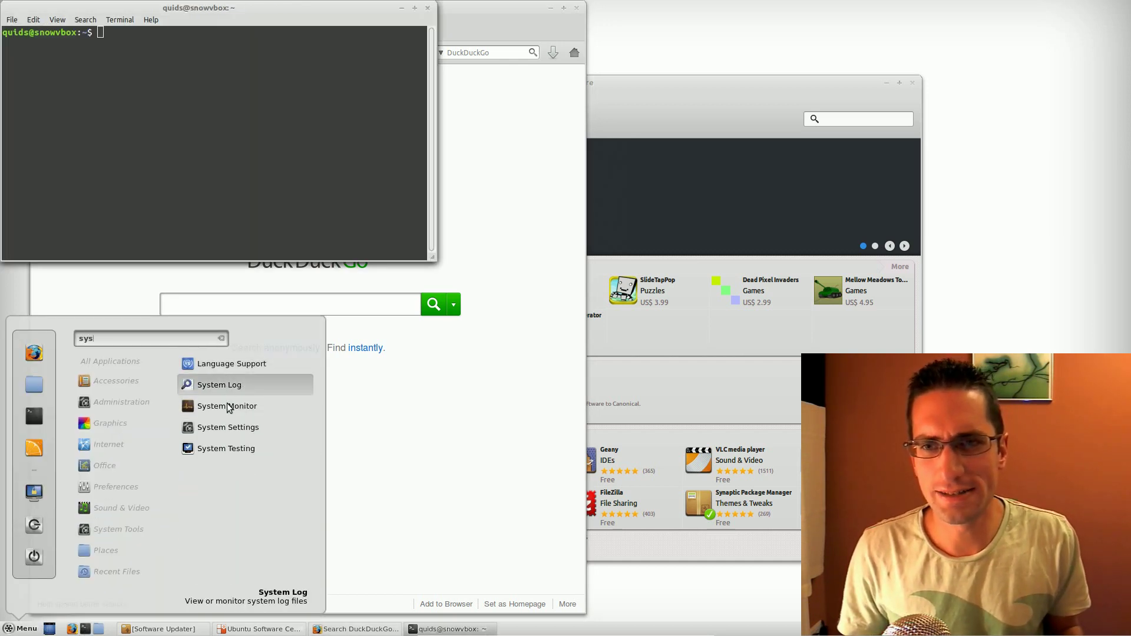
click(227, 407)
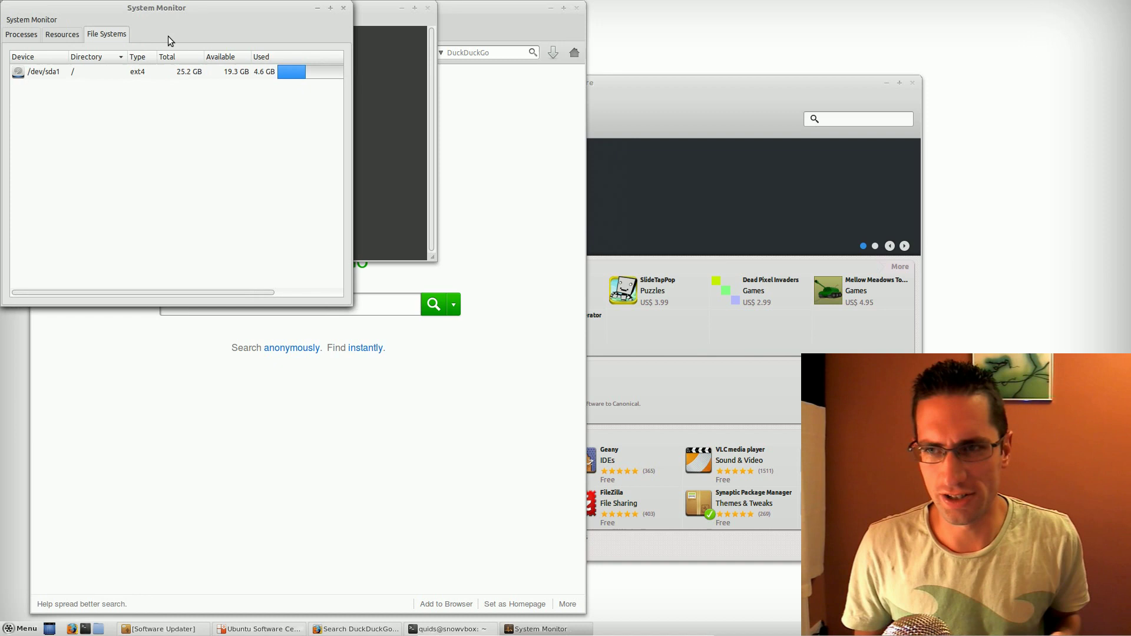
Centre the System Monitor window and view Resources, then the Processes list.
drag(186, 9, 515, 133)
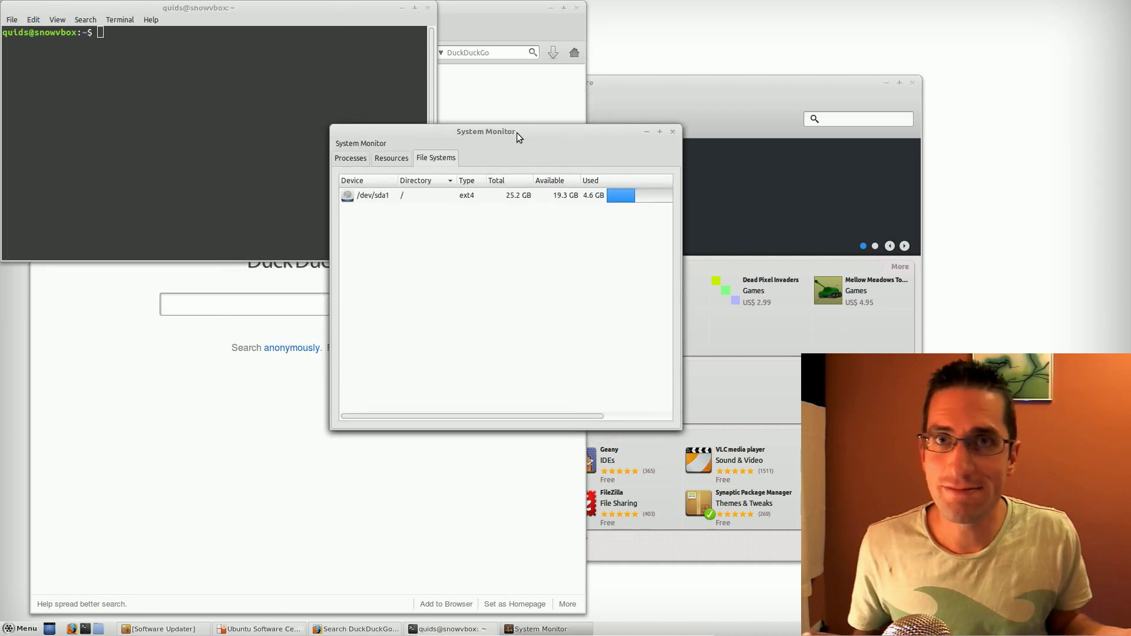
click(398, 160)
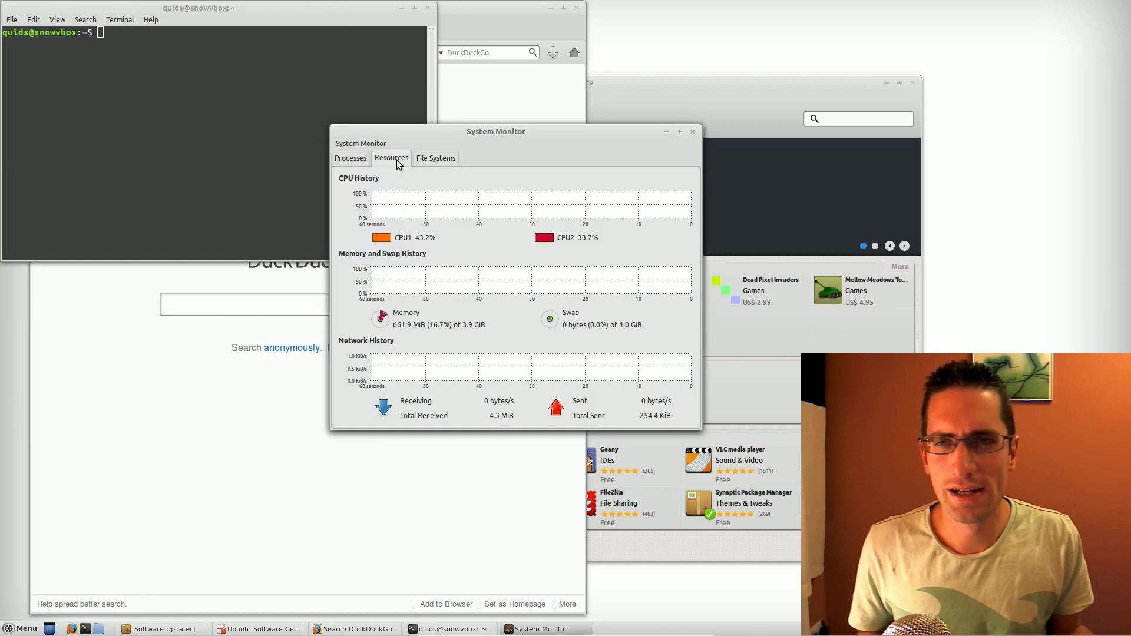
click(350, 158)
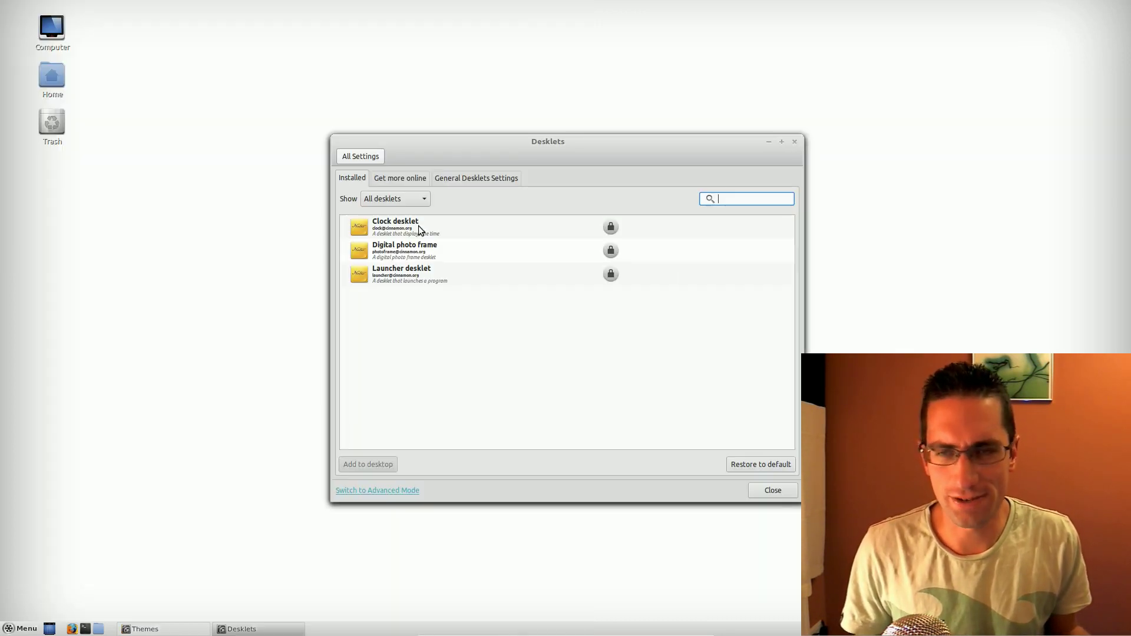
Add the Clock desklet to the desktop and place it in the top-right corner.
click(419, 225)
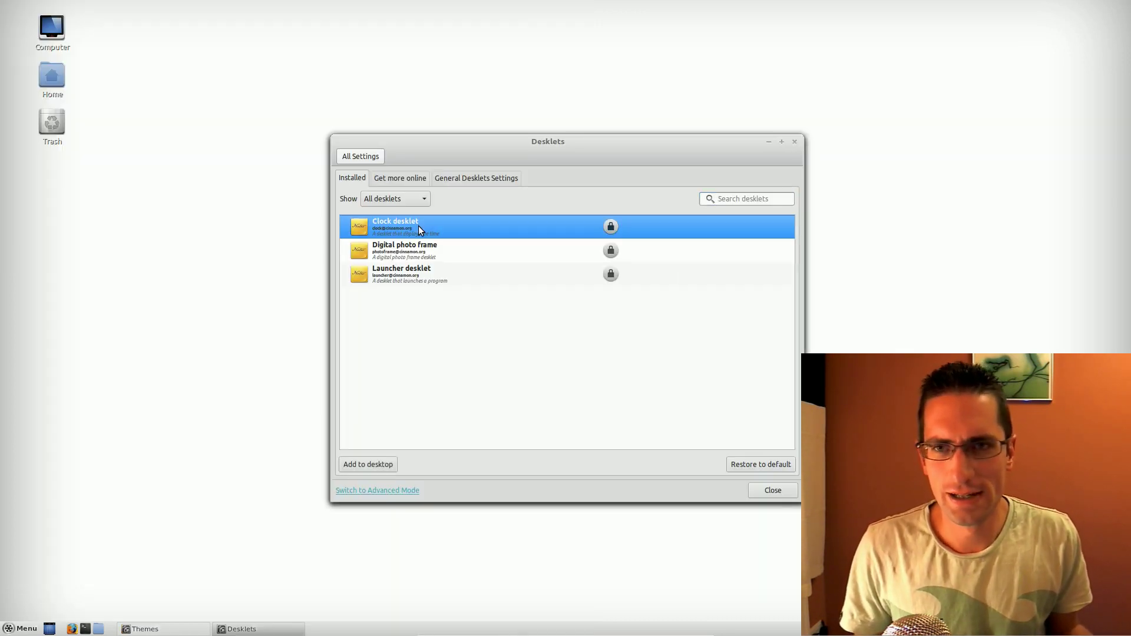
right_click(634, 235)
click(613, 236)
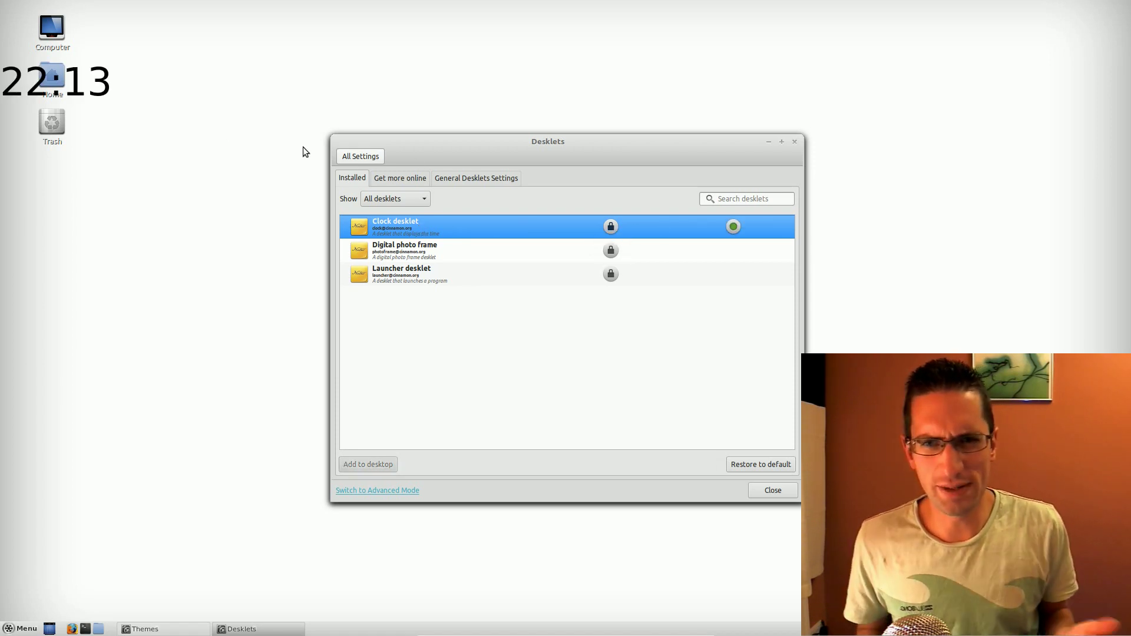
drag(70, 82, 1058, 58)
Add the Digital photo frame desklet, reposition it, and open its settings.
right_click(608, 252)
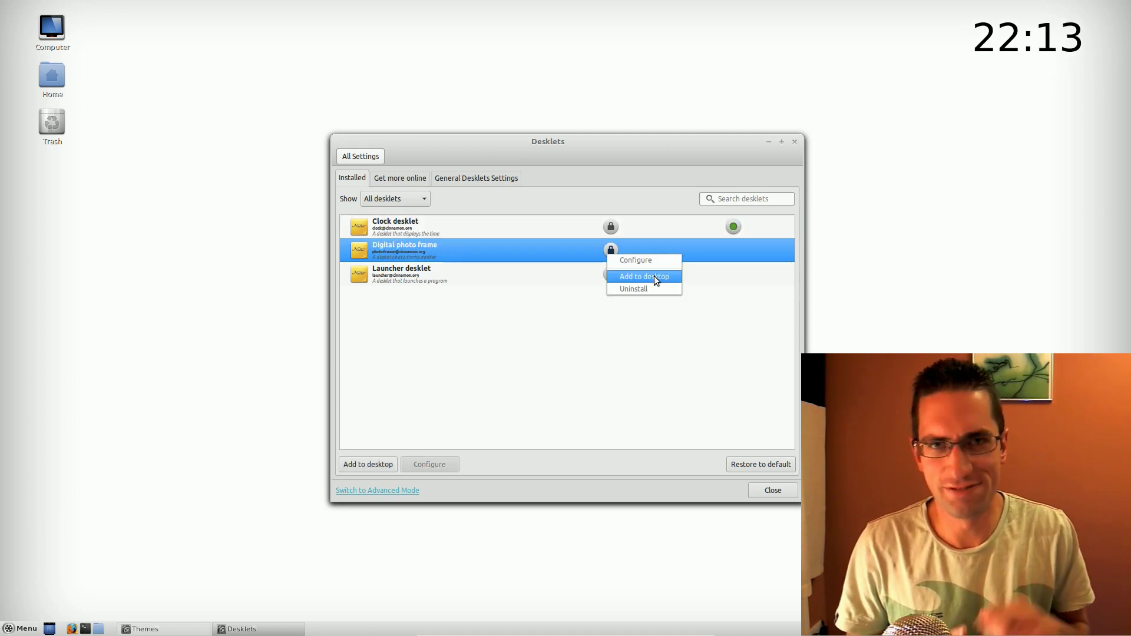
click(654, 276)
drag(122, 130, 249, 194)
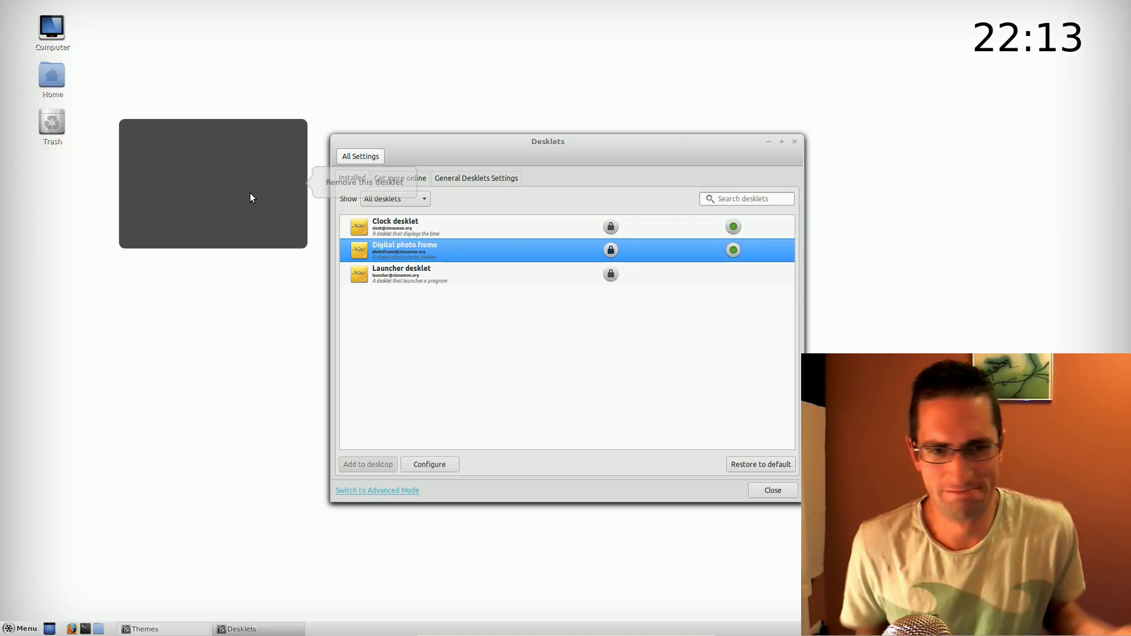
right_click(567, 258)
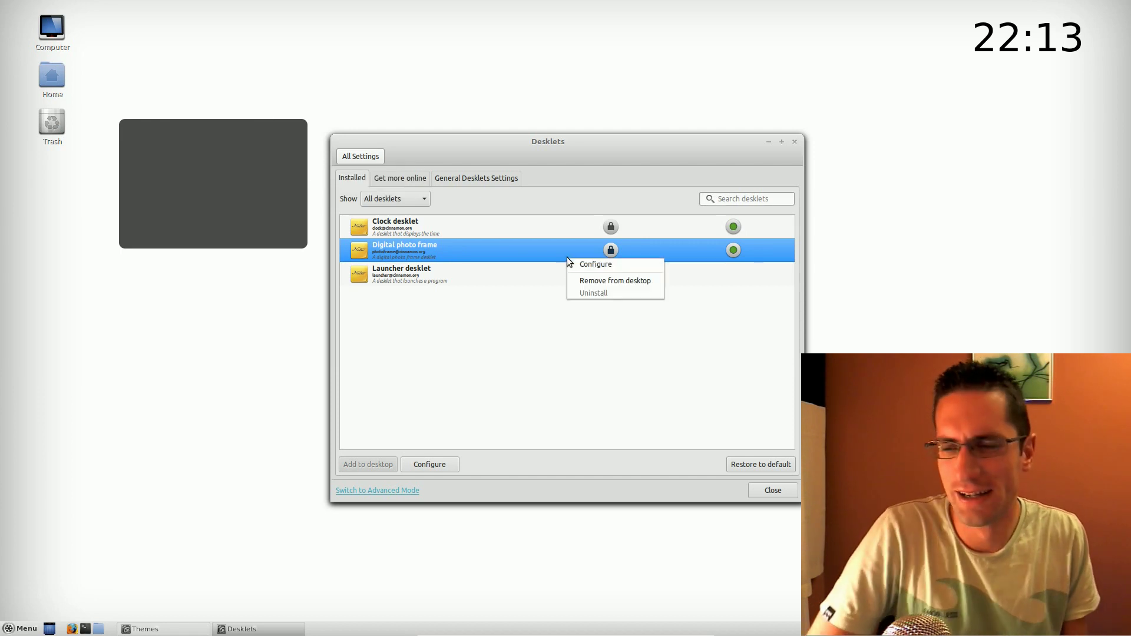
click(585, 264)
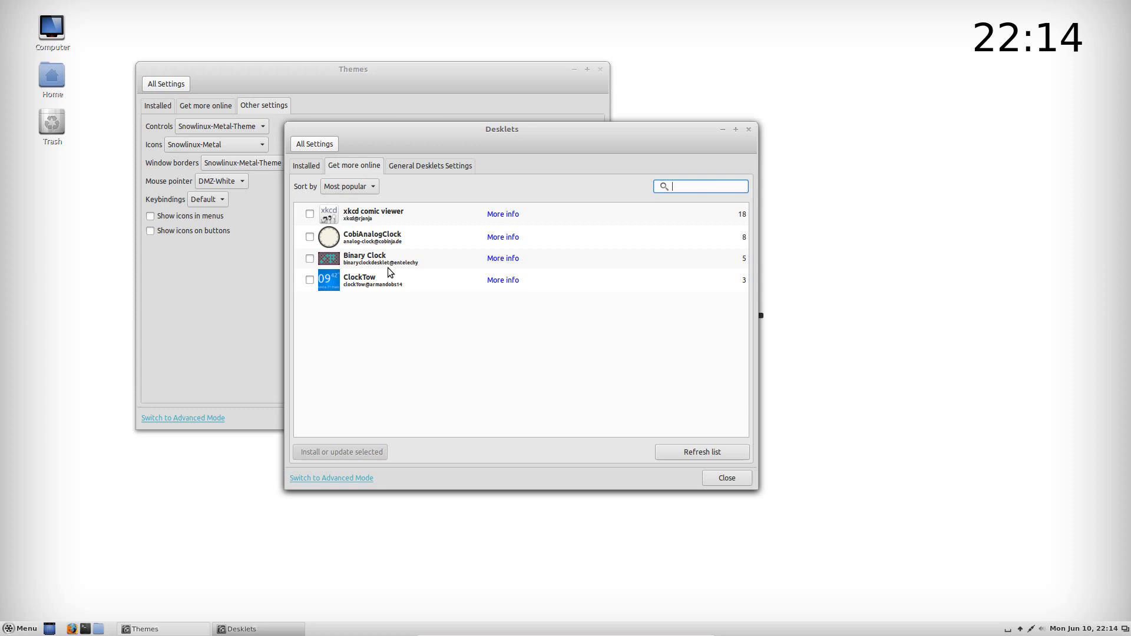
Mark the Binary Clock desklet for installation and install it.
click(404, 259)
right_click(409, 260)
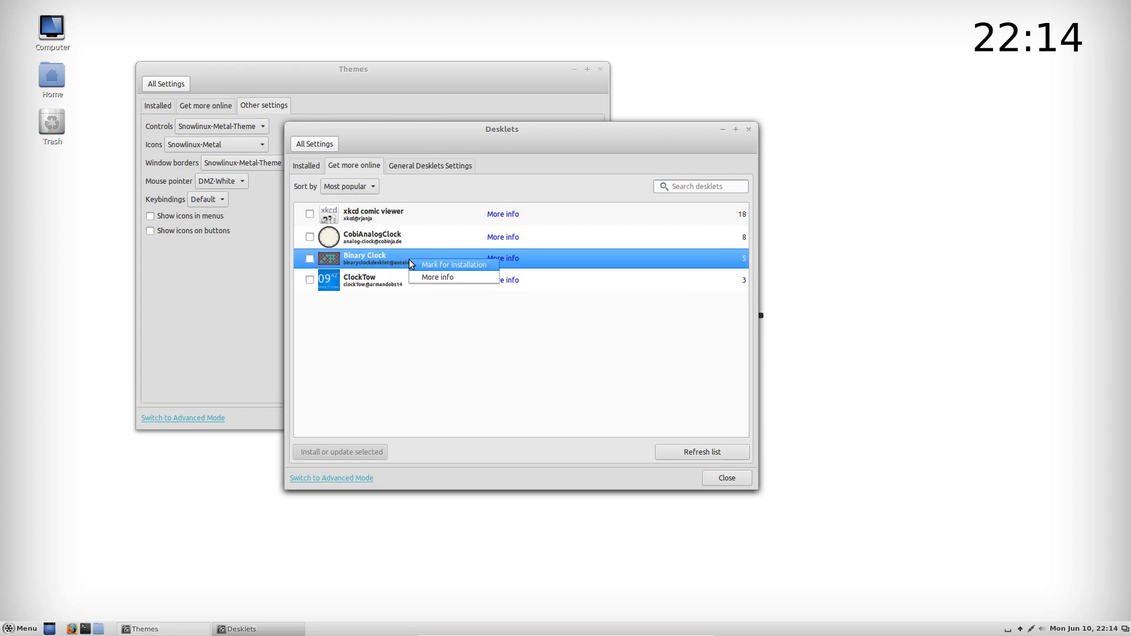
click(451, 266)
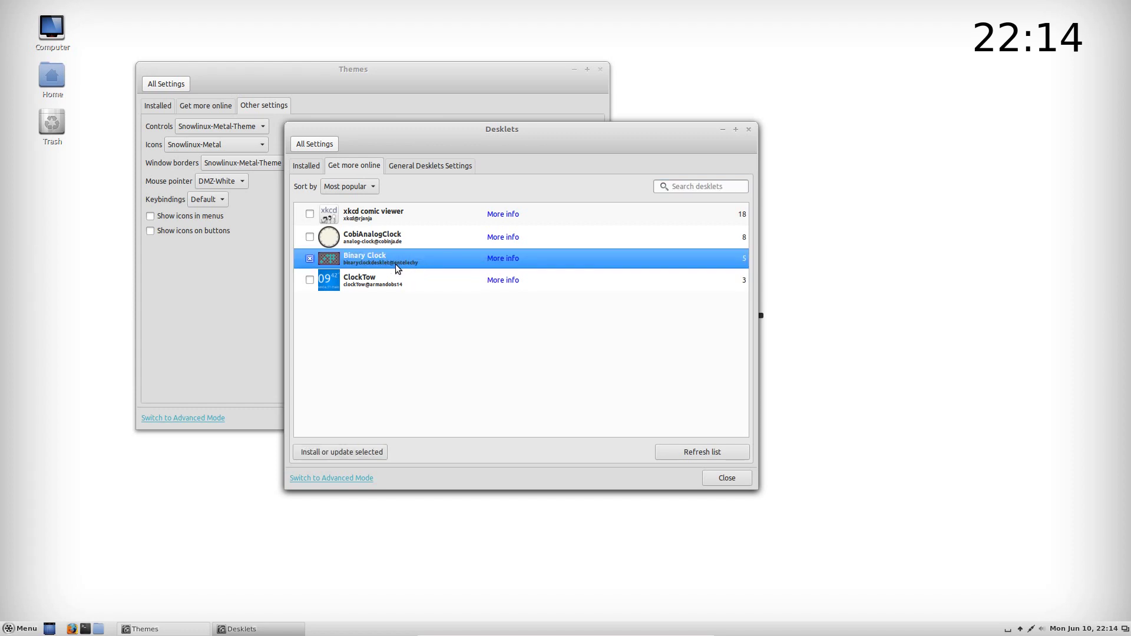
click(361, 452)
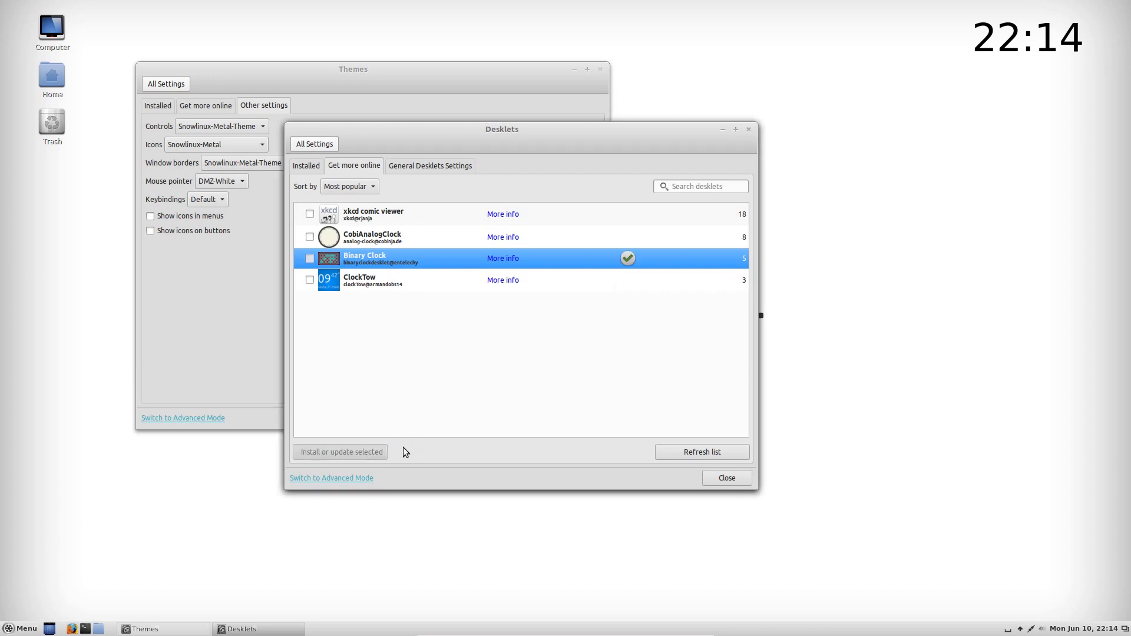
Add the installed Binary clock to the desktop and settle it beside the Home icon.
click(306, 166)
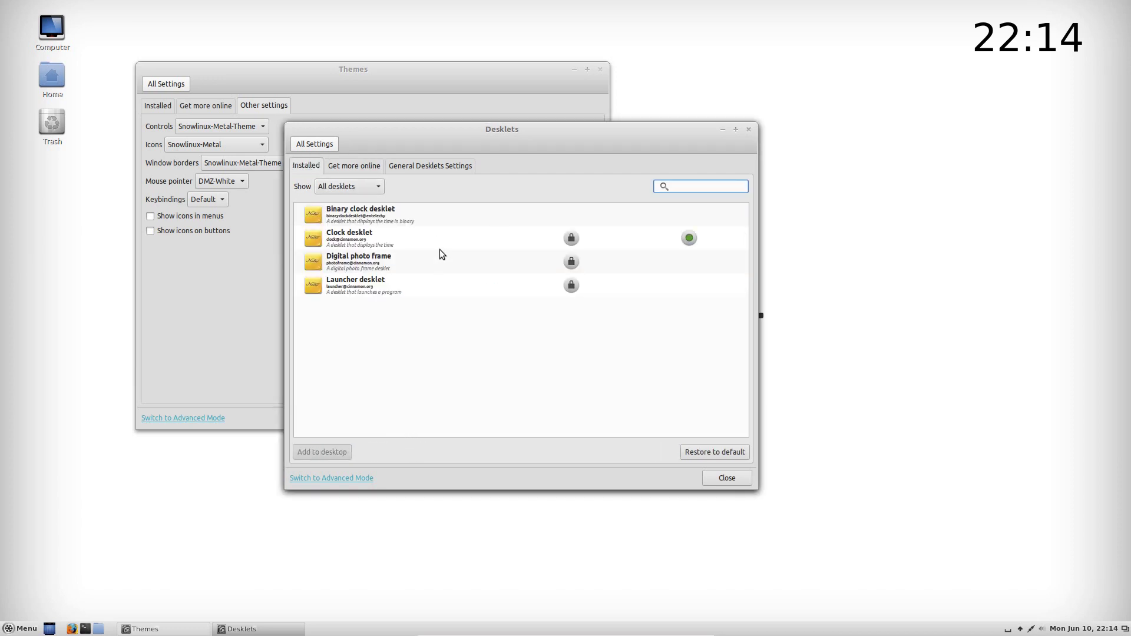
click(425, 210)
right_click(426, 209)
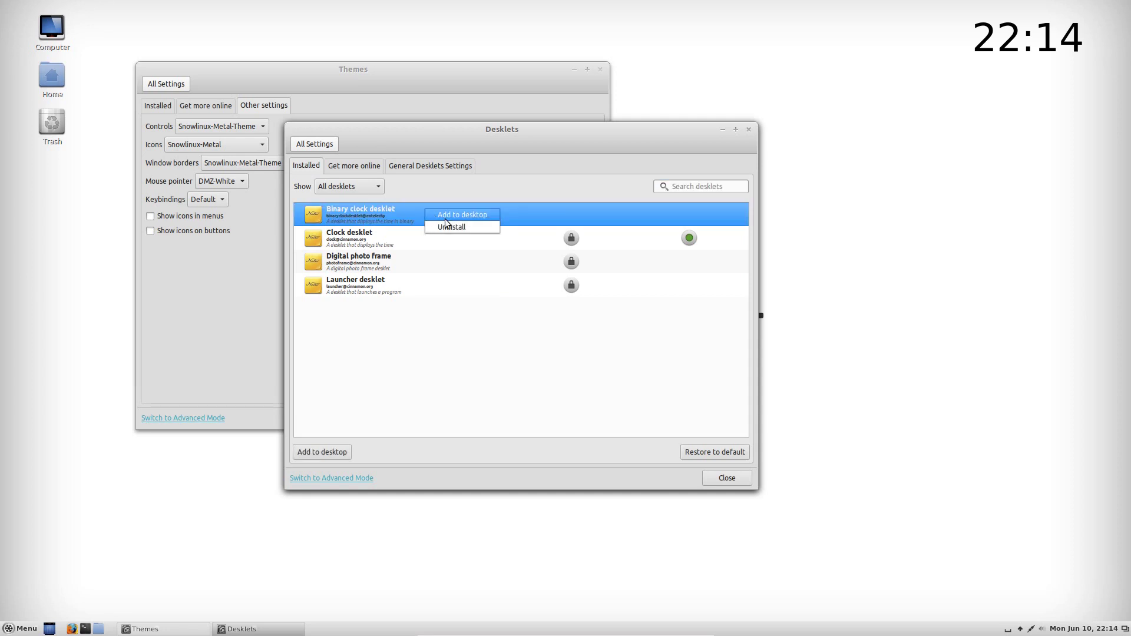
click(444, 218)
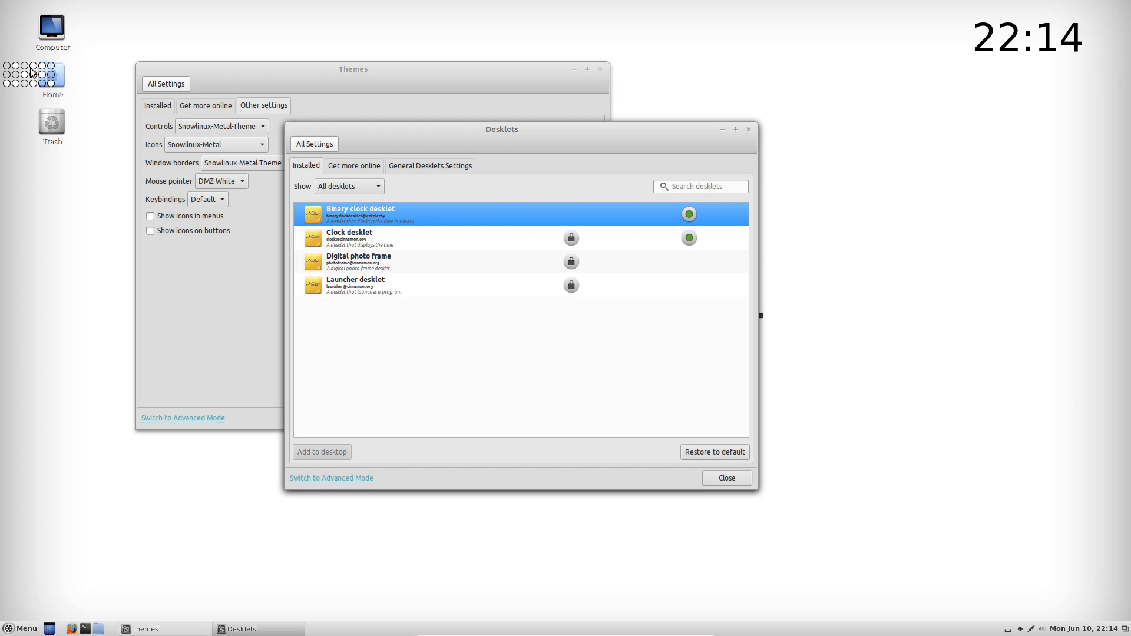
drag(31, 72, 895, 131)
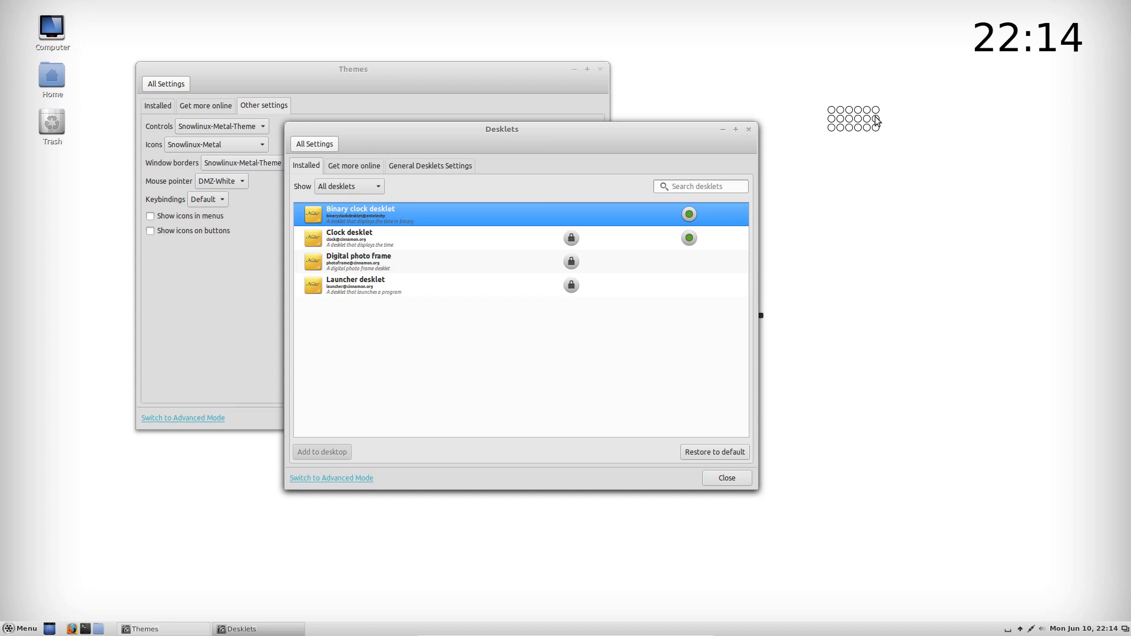
drag(876, 121, 66, 91)
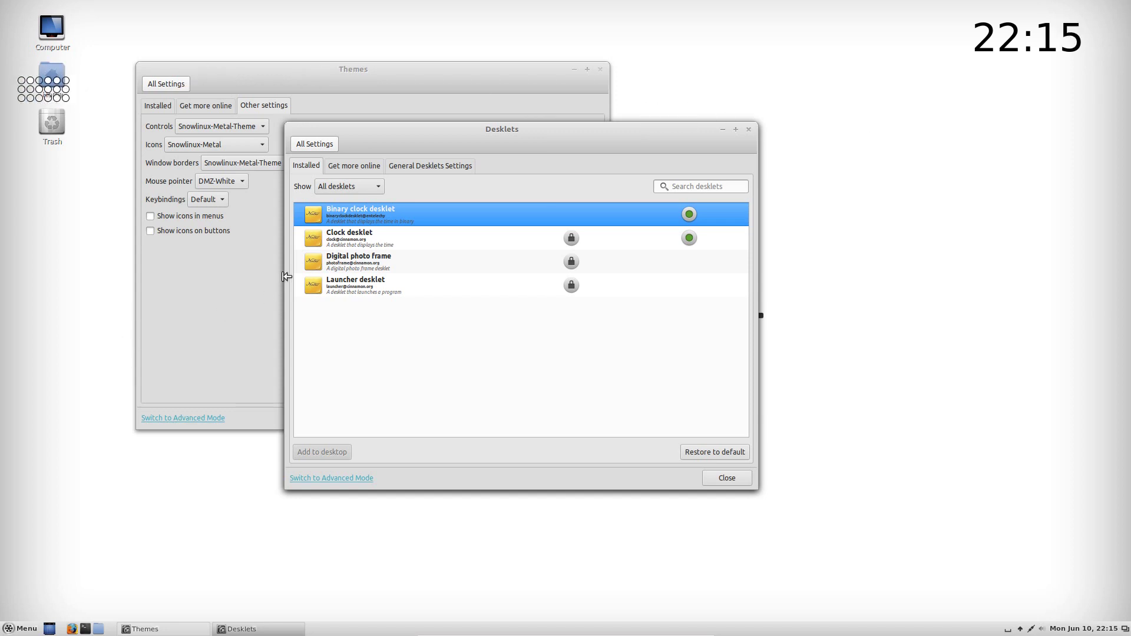
Try installing the online Óðinn theme and dismiss the resulting error.
click(247, 66)
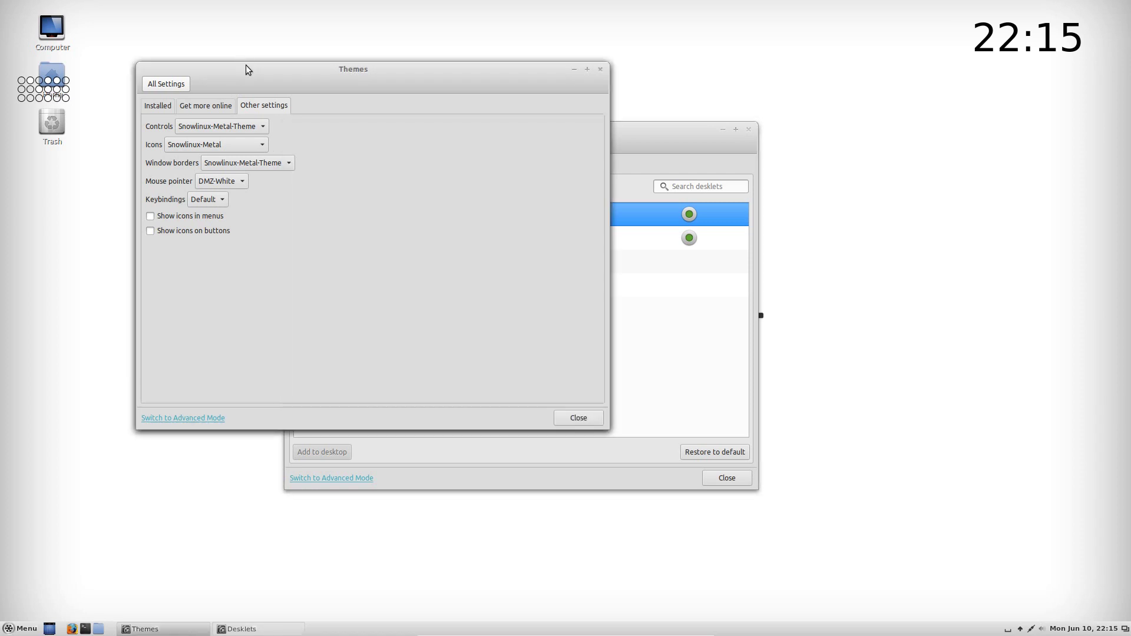
click(201, 106)
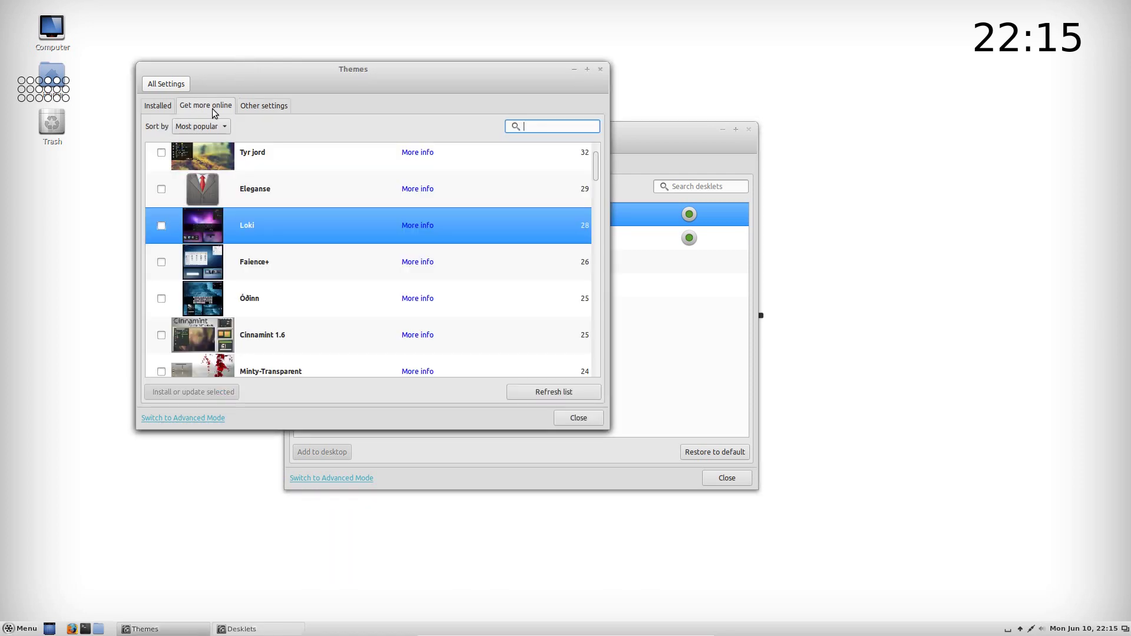
click(205, 231)
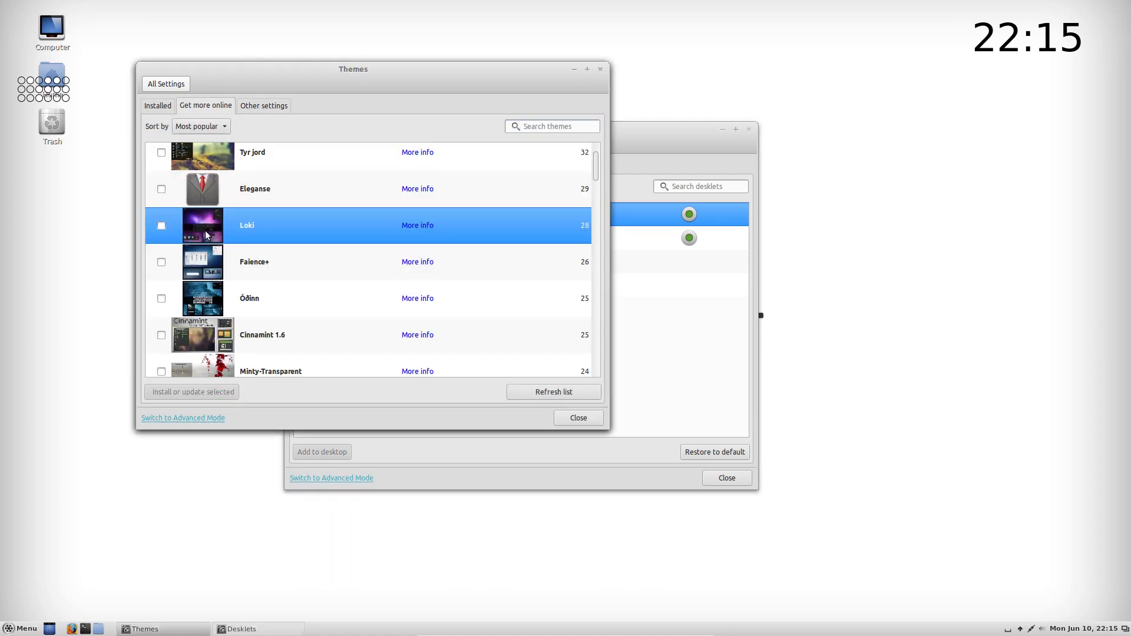
click(208, 288)
click(161, 299)
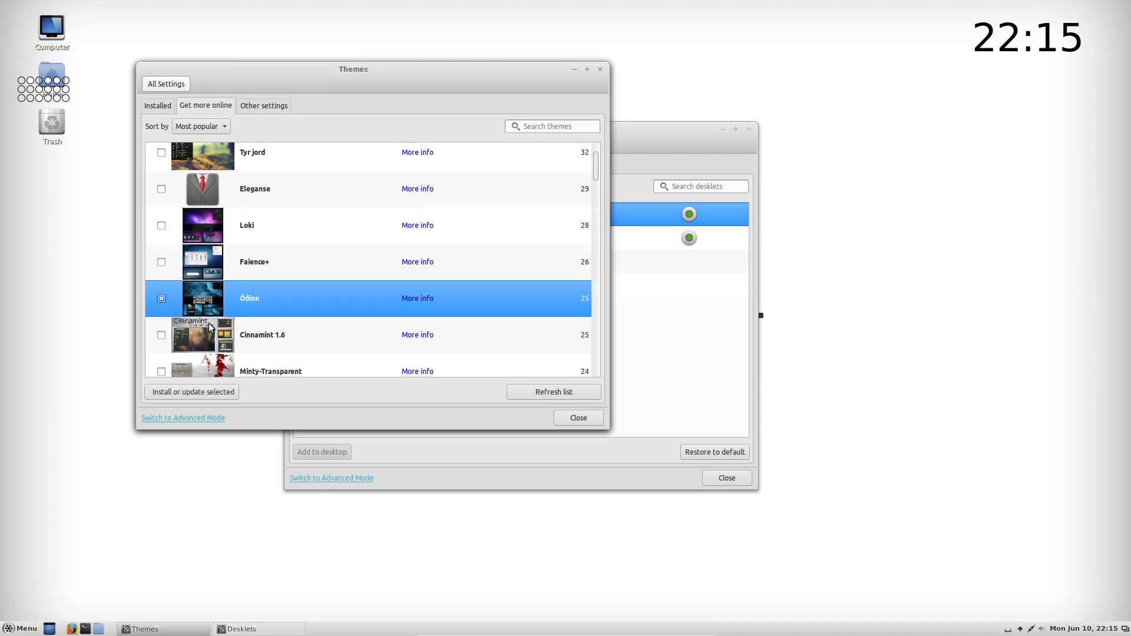
click(196, 393)
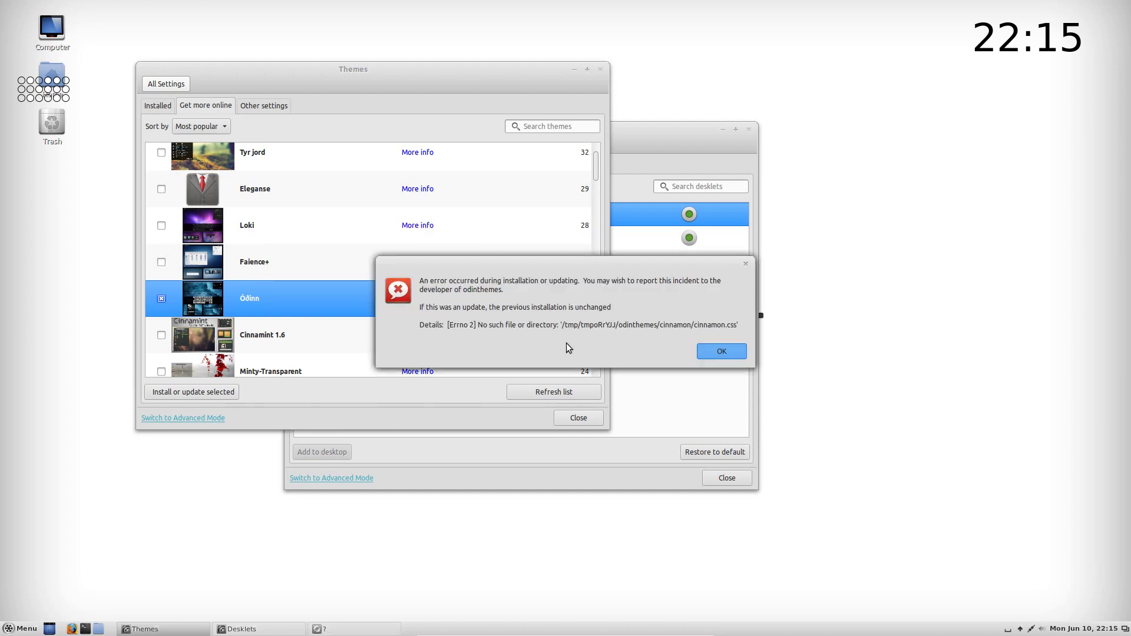
click(708, 349)
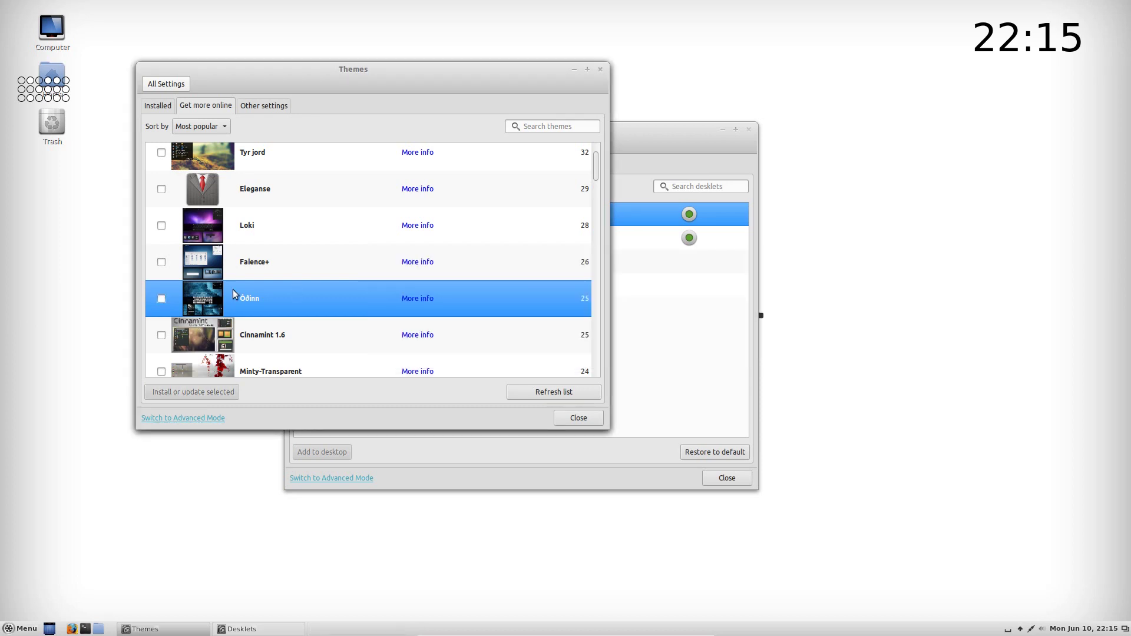
Install the Cinnamint 1.6 theme and view the installed themes list.
scroll(232, 289, down, 2)
click(159, 272)
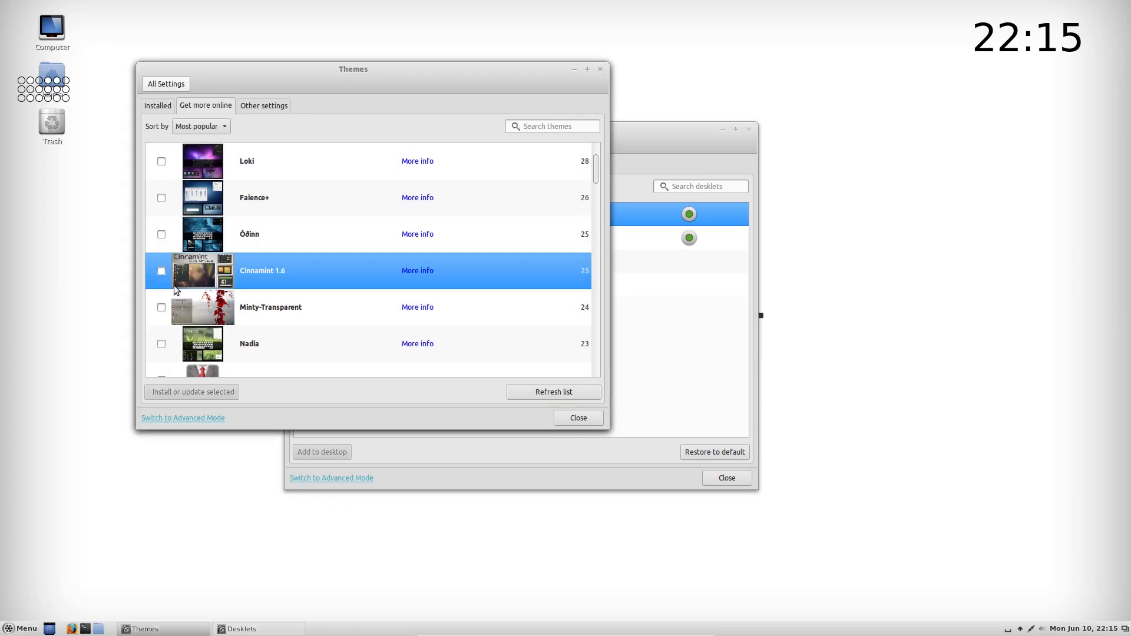
click(218, 393)
click(155, 110)
scroll(322, 284, up, 3)
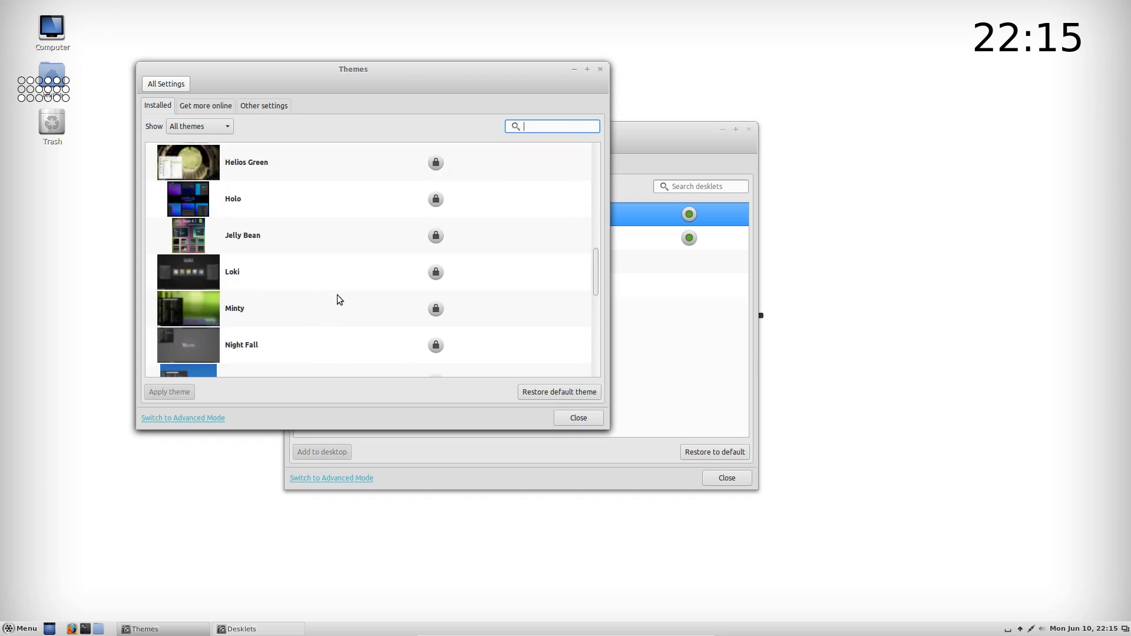
scroll(333, 301, up, 10)
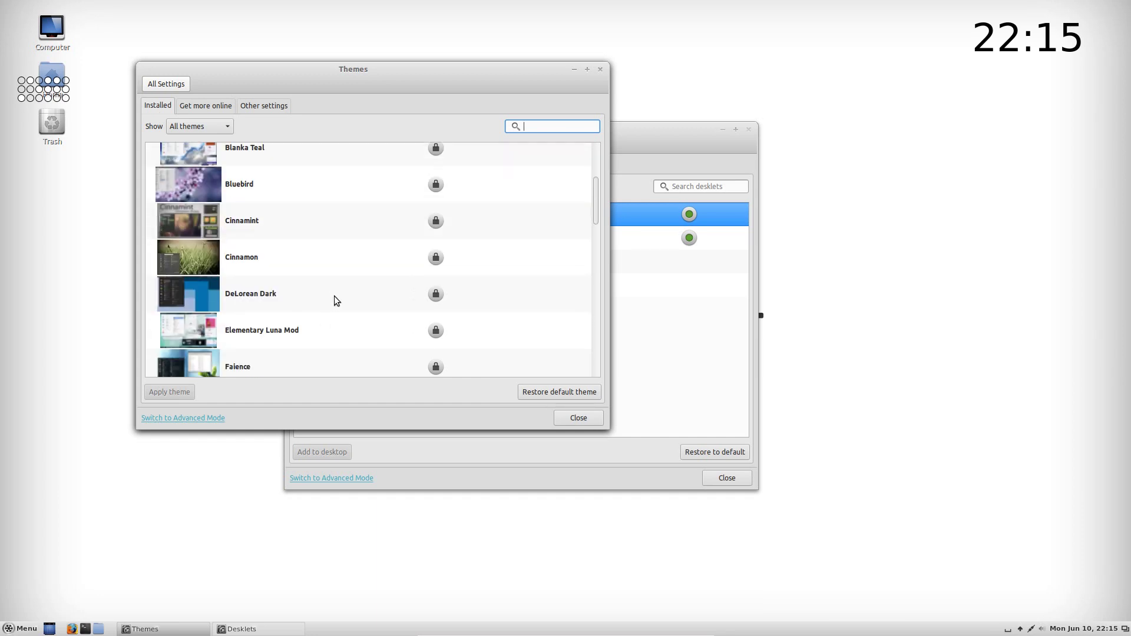
Apply the Cinnamint theme to the desktop.
scroll(322, 274, up, 3)
click(216, 318)
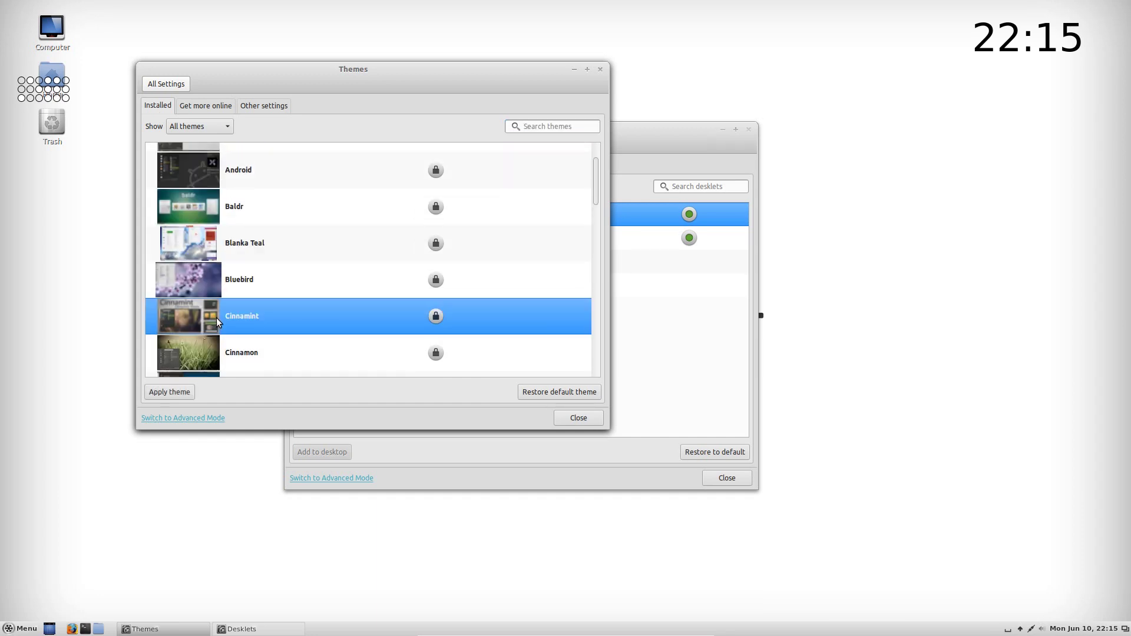
right_click(217, 317)
click(249, 325)
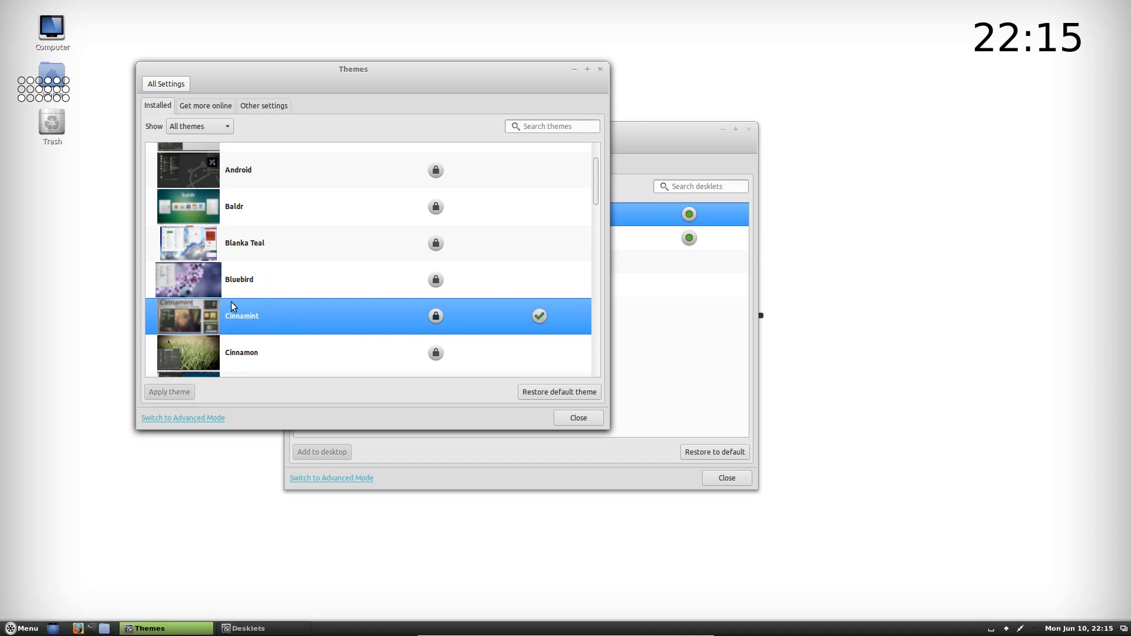
Apply the Android theme instead, then view and dismiss the application menu.
click(195, 273)
click(196, 171)
right_click(196, 169)
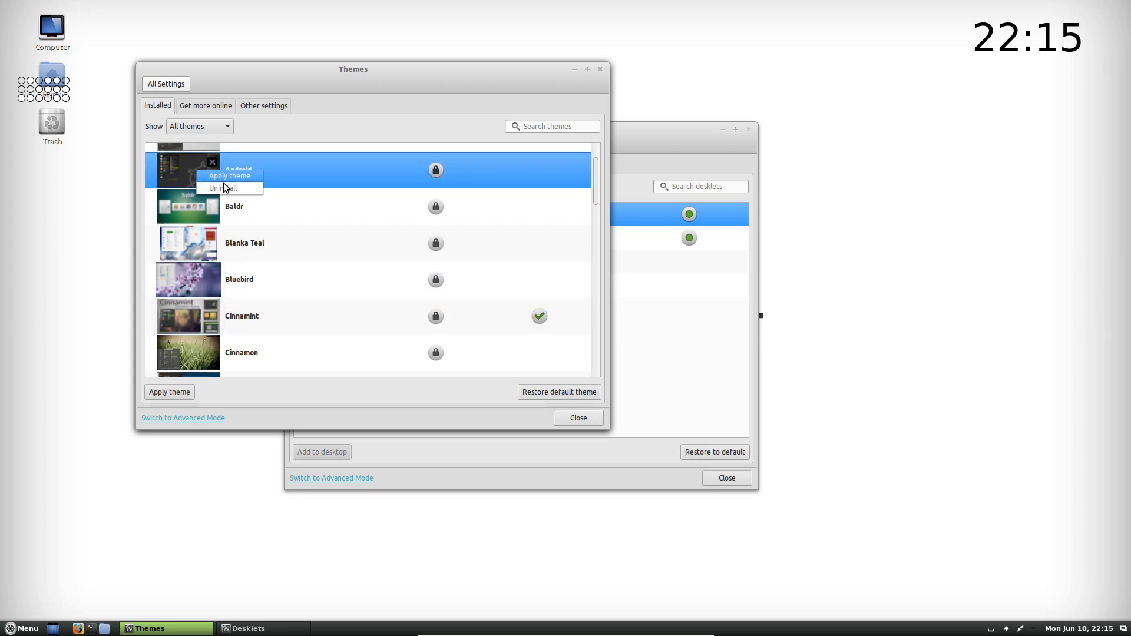
click(222, 176)
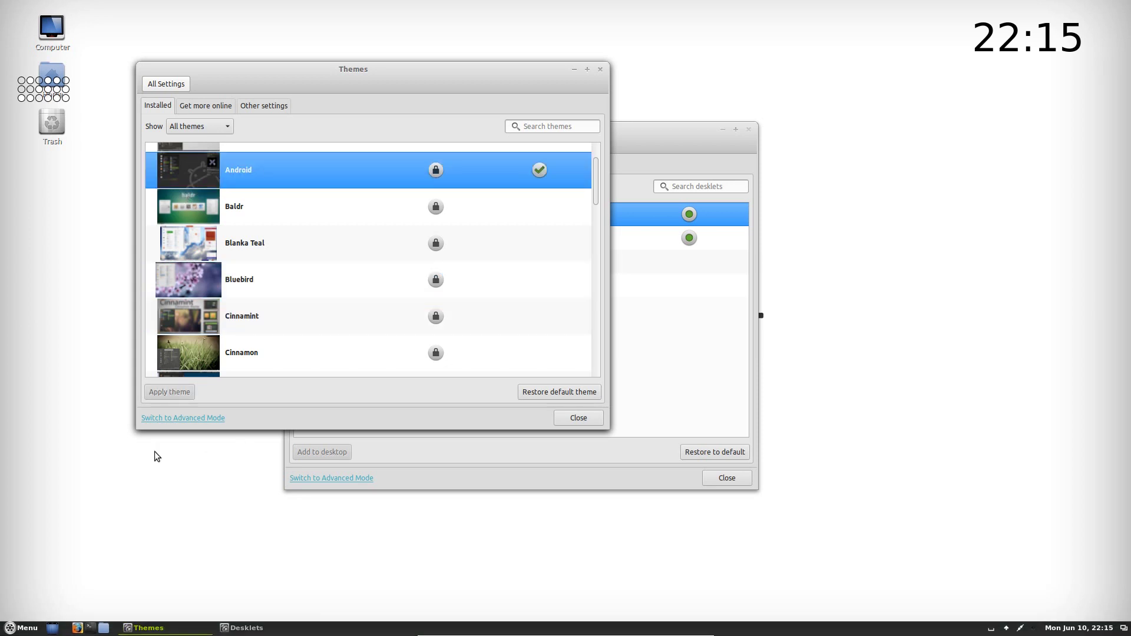
click(21, 625)
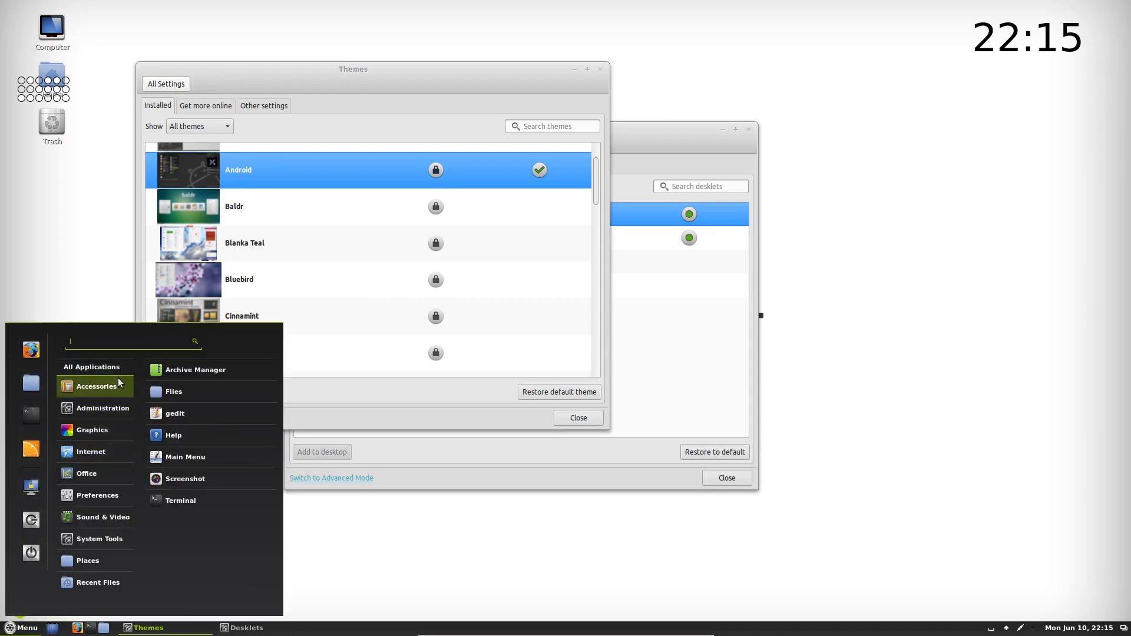
mouse_move(126, 368)
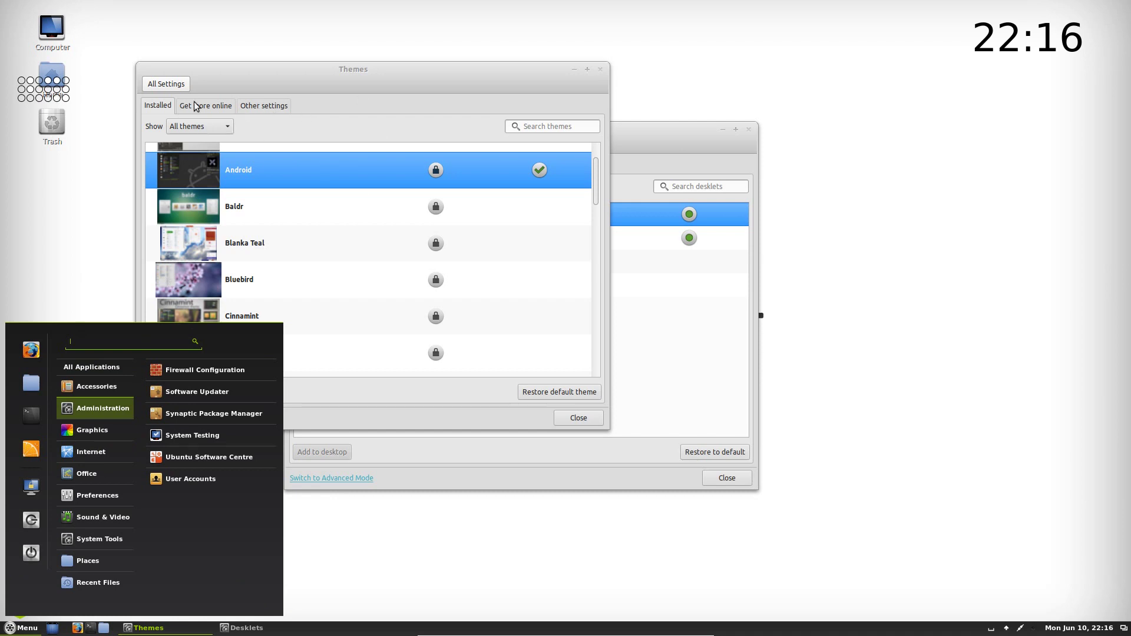
click(327, 85)
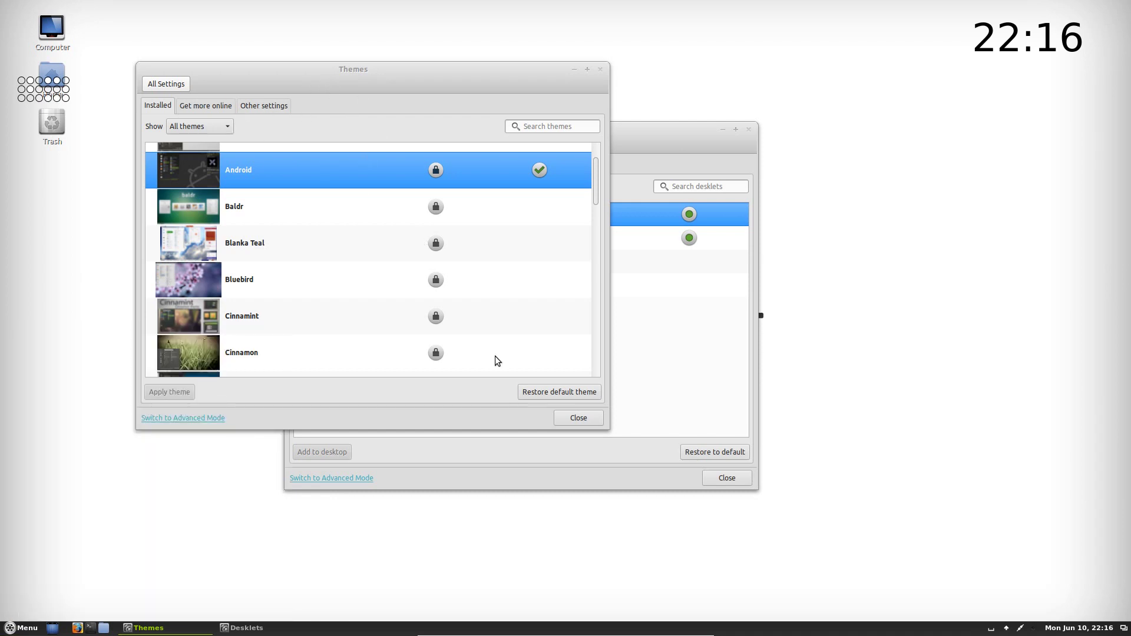
Close the Vid.png, Channel.png and screenshot pictures, the pictures on nas folder, and Themes settings.
click(145, 250)
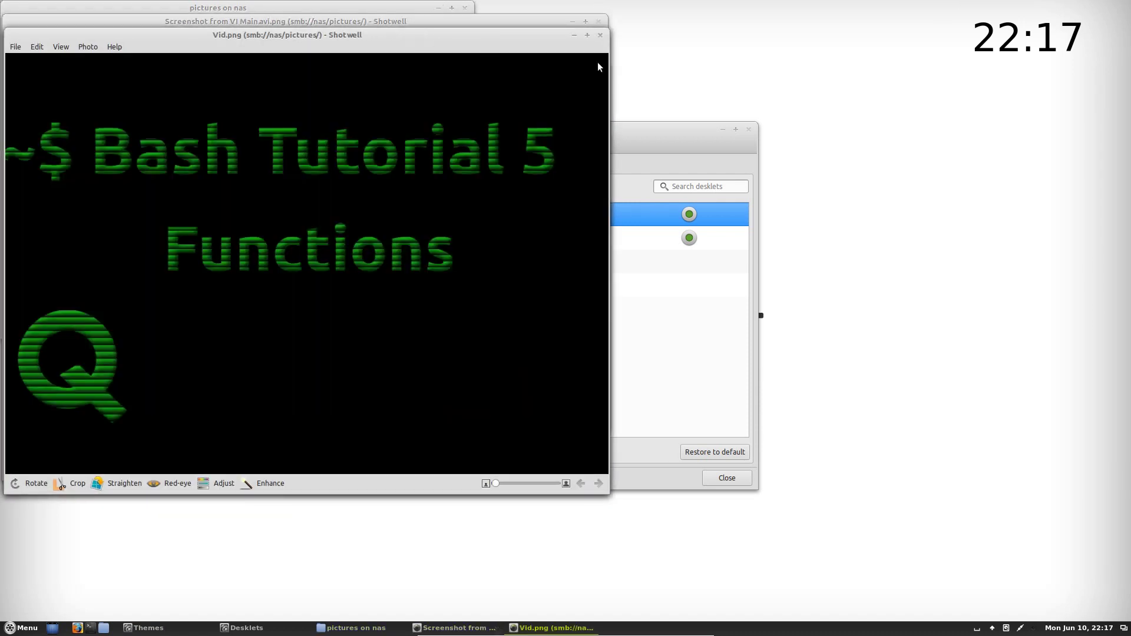
click(602, 37)
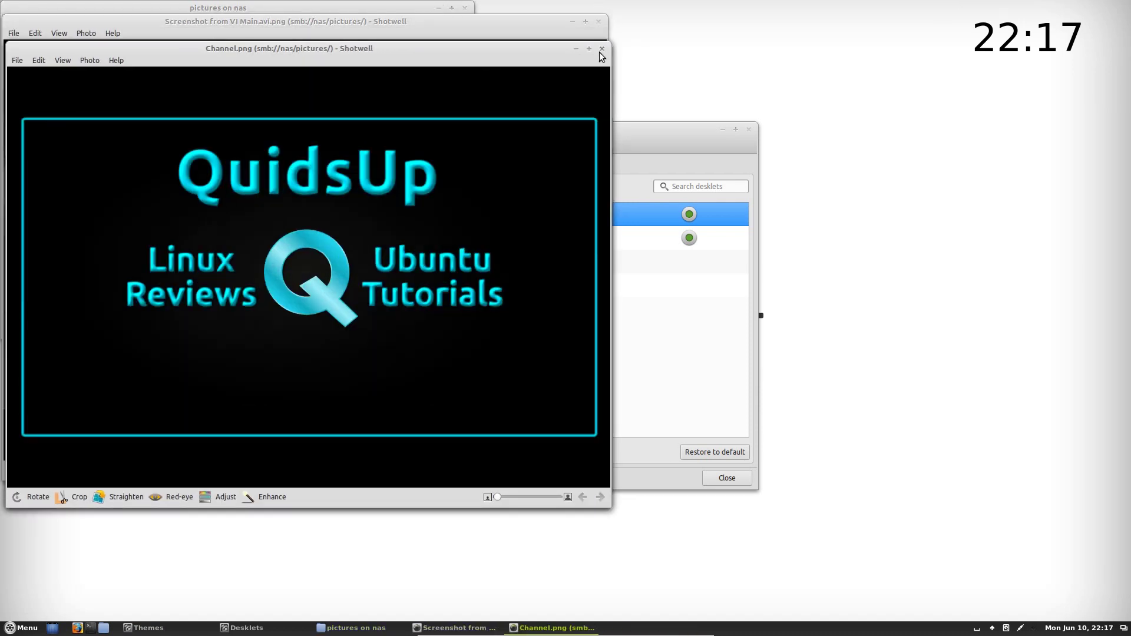
click(602, 48)
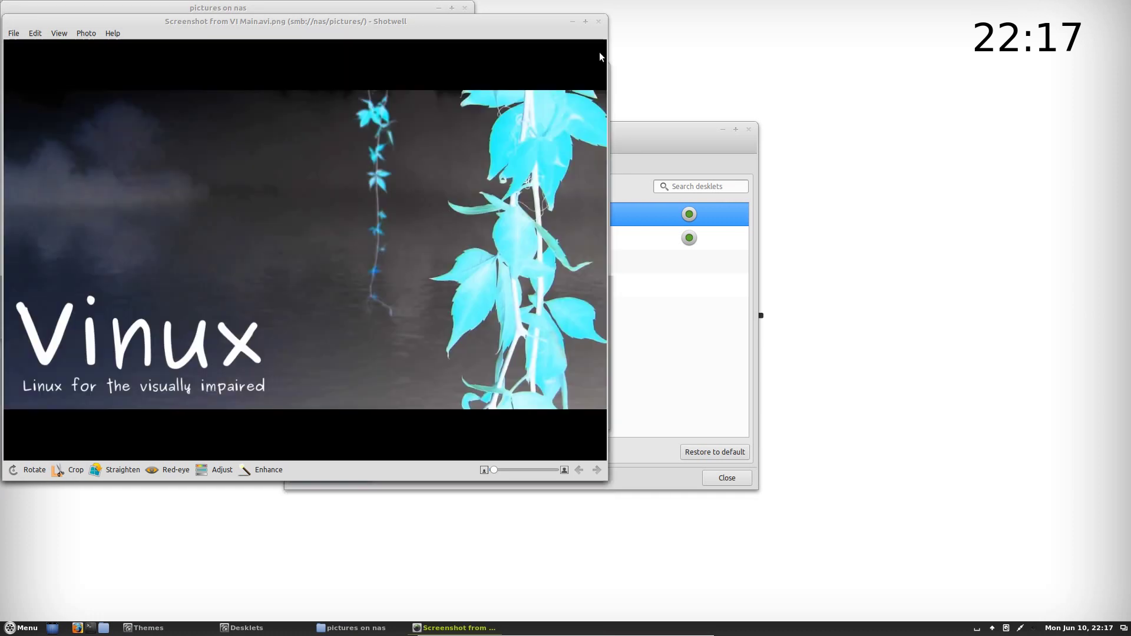
click(599, 22)
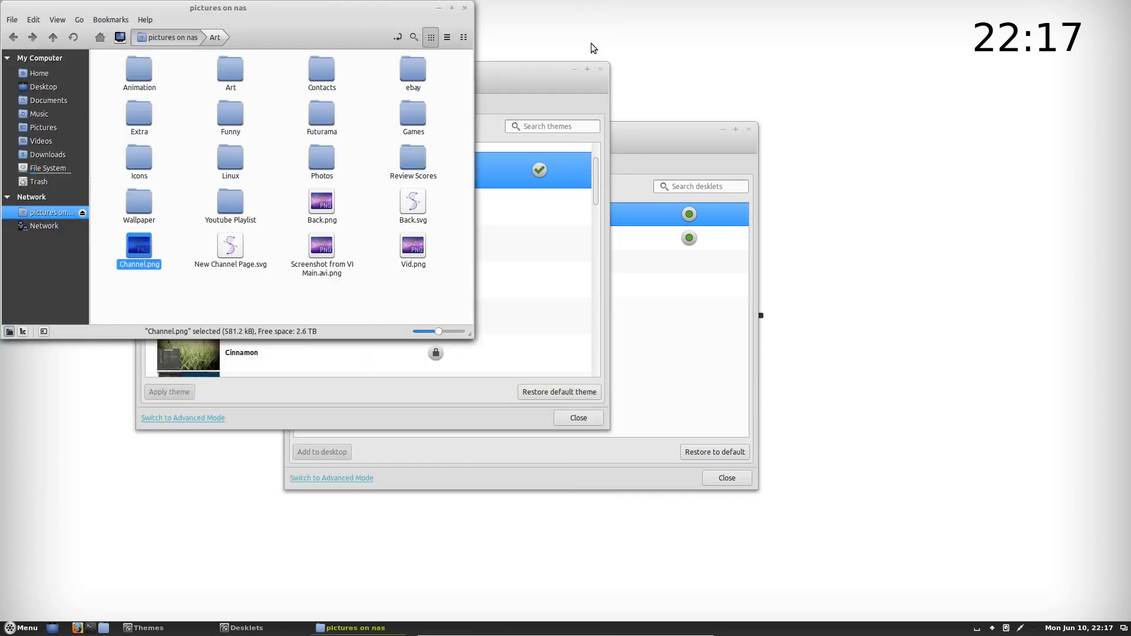
click(463, 12)
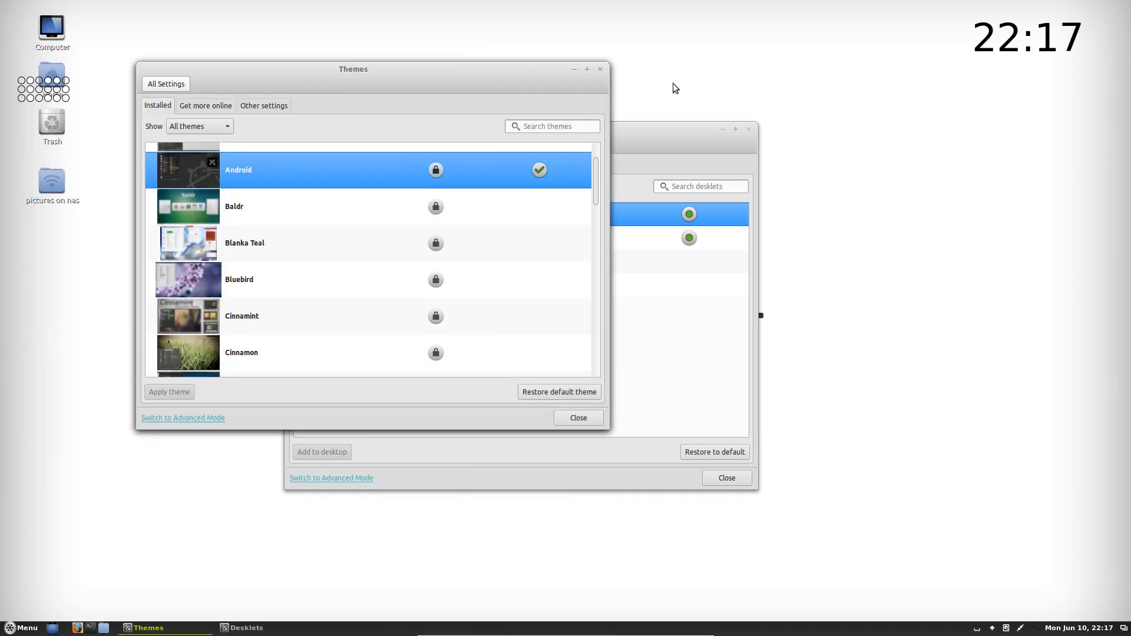
click(600, 69)
Close Desklets settings and open the application menu, entering then clearing the search 'tot'.
click(750, 131)
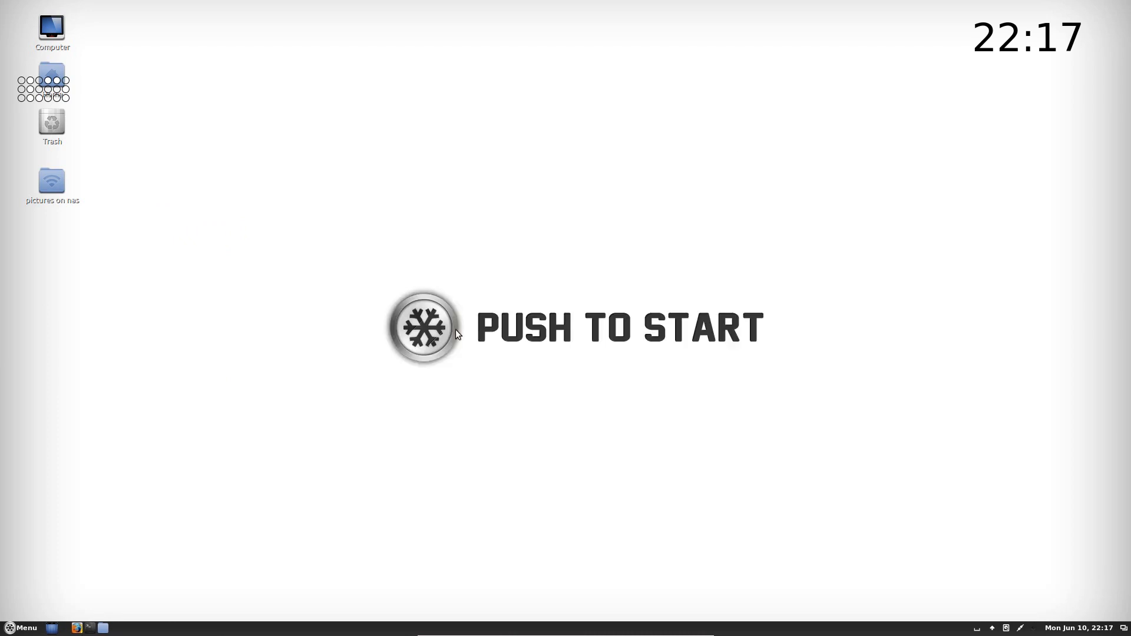
click(14, 629)
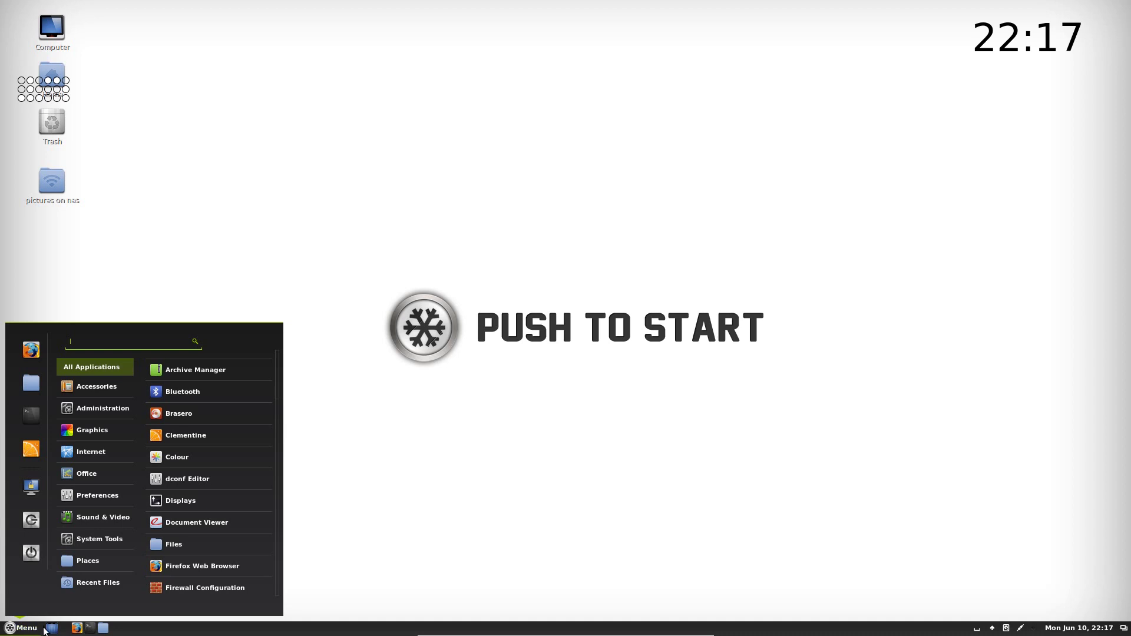
text(tot)
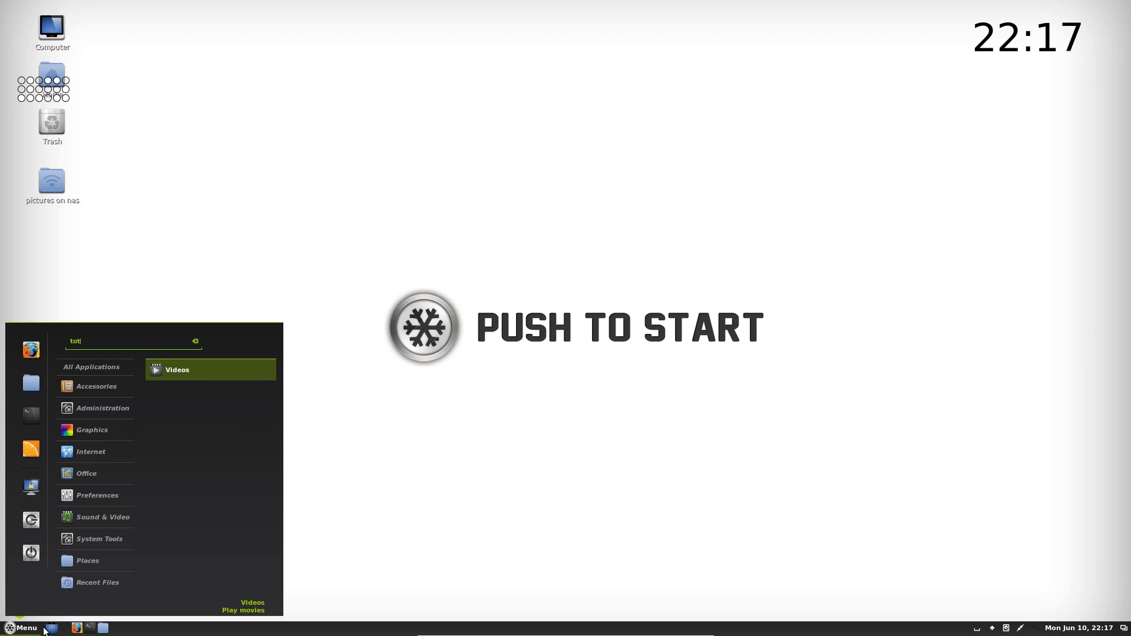
key(BackSpace)
key(BackSpace)
key(BackSpace)
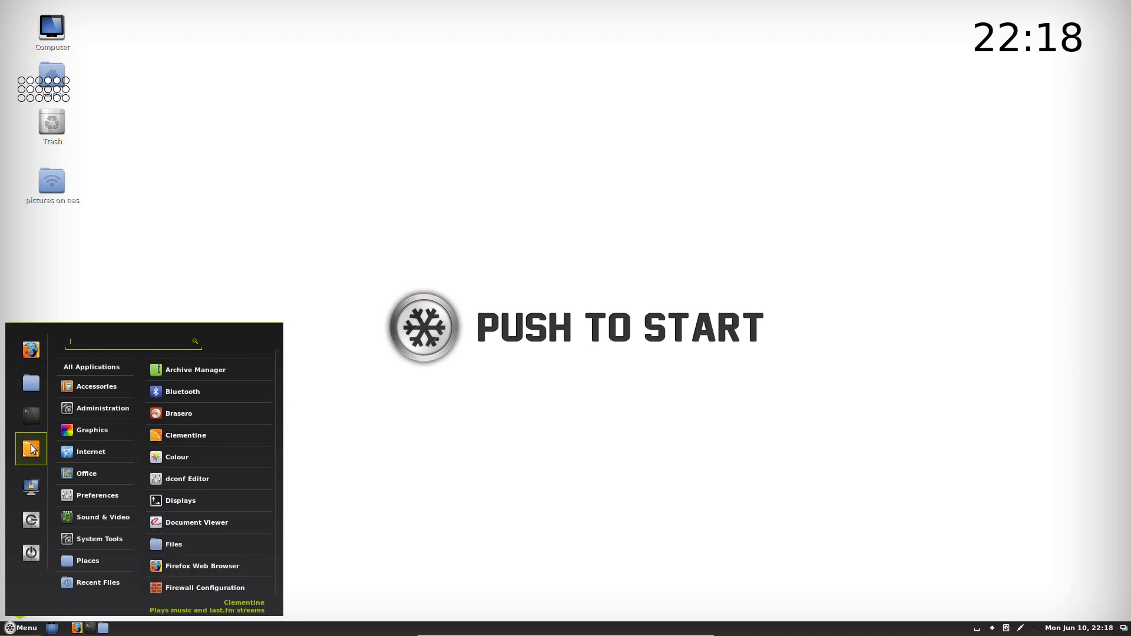
Swap Clementine in the menu favourites for LibreOffice Writer and close the menu.
drag(34, 452, 104, 482)
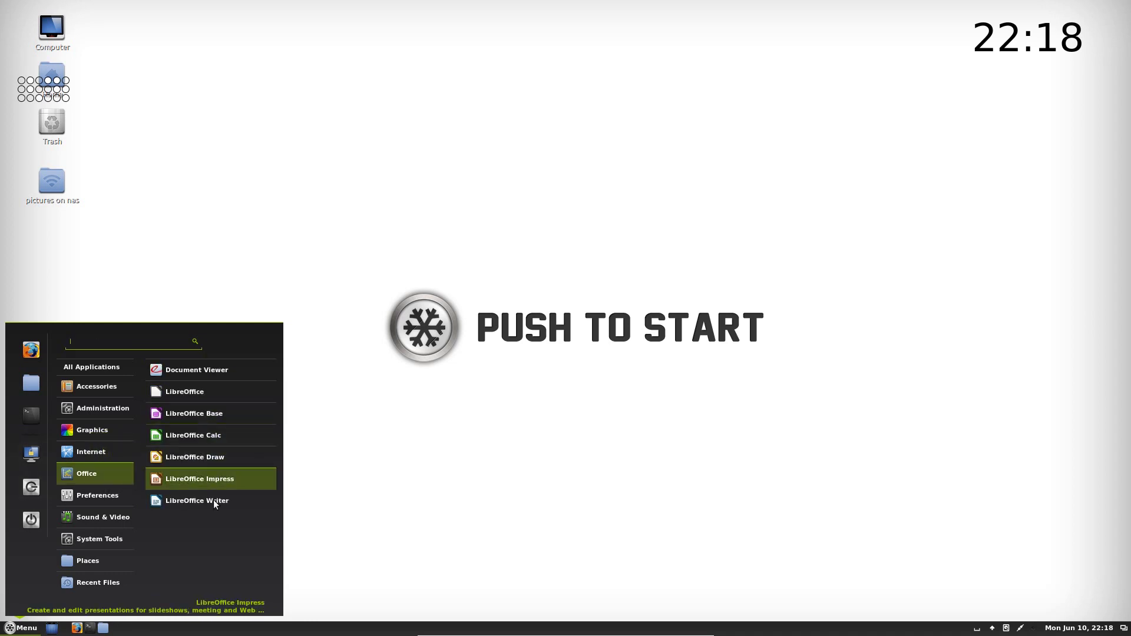
drag(213, 500, 34, 440)
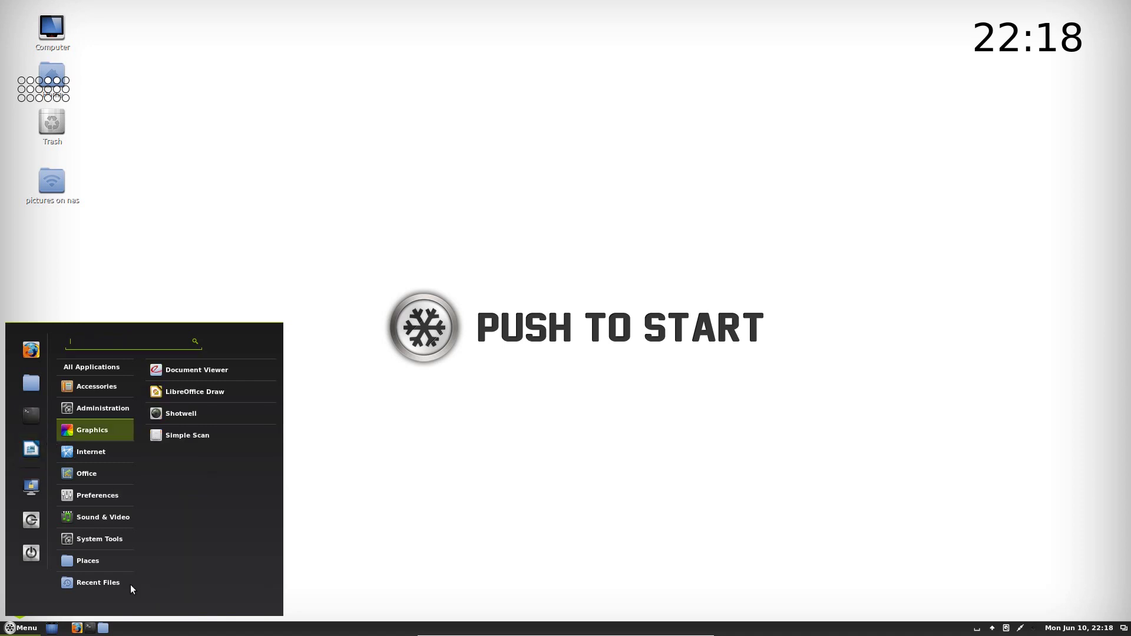
click(51, 629)
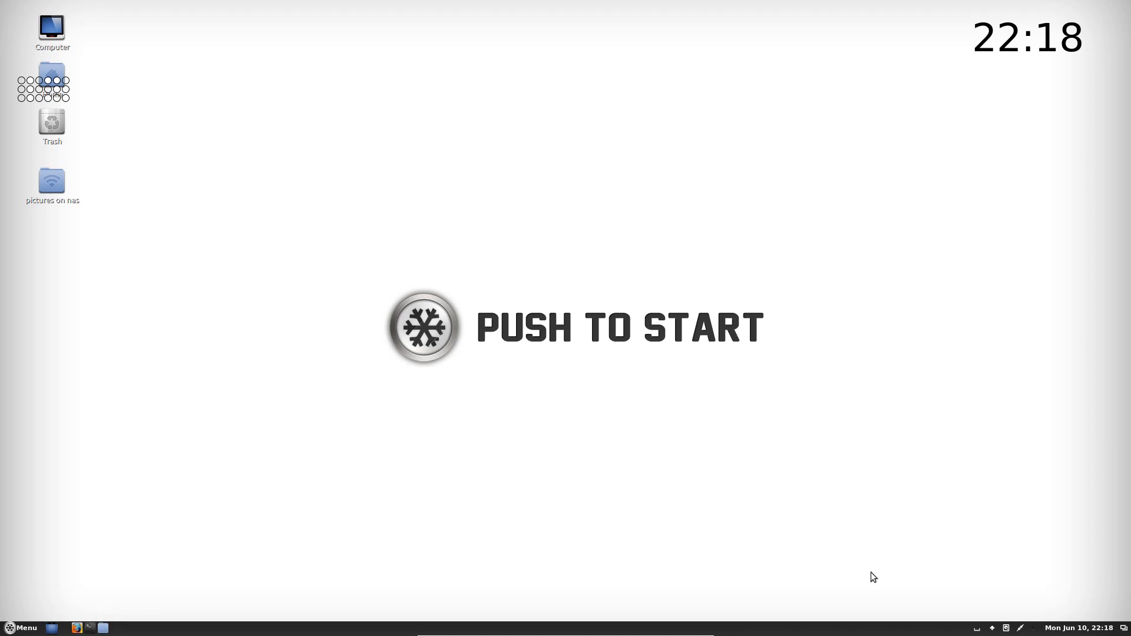
Check the panel's notifications, removable drives, network, volume and calendar applets.
click(977, 630)
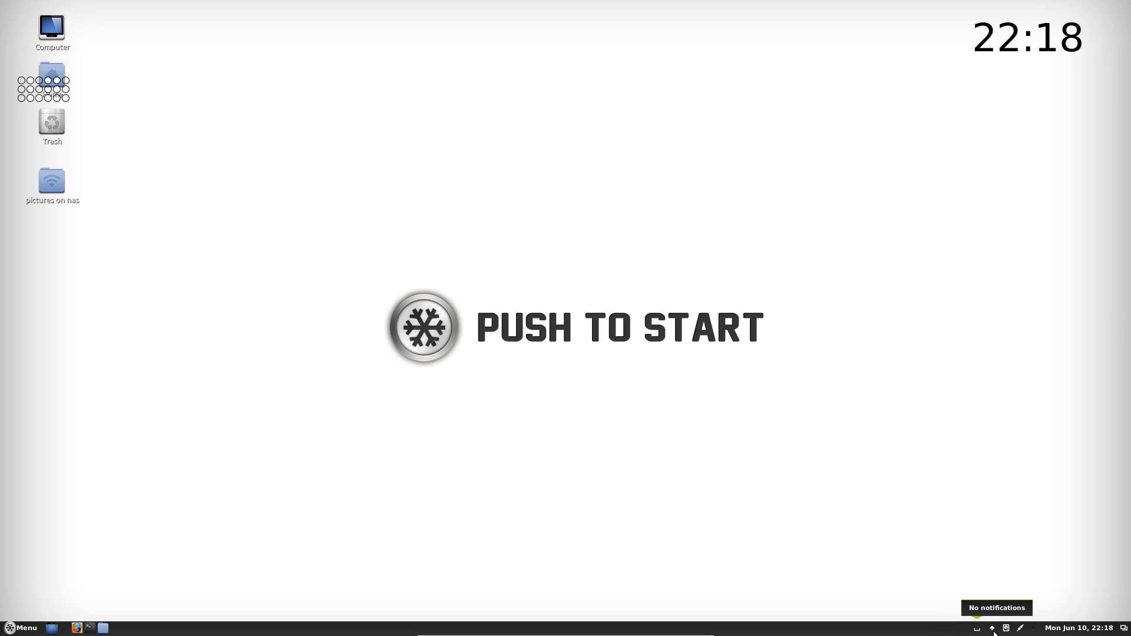
right_click(993, 630)
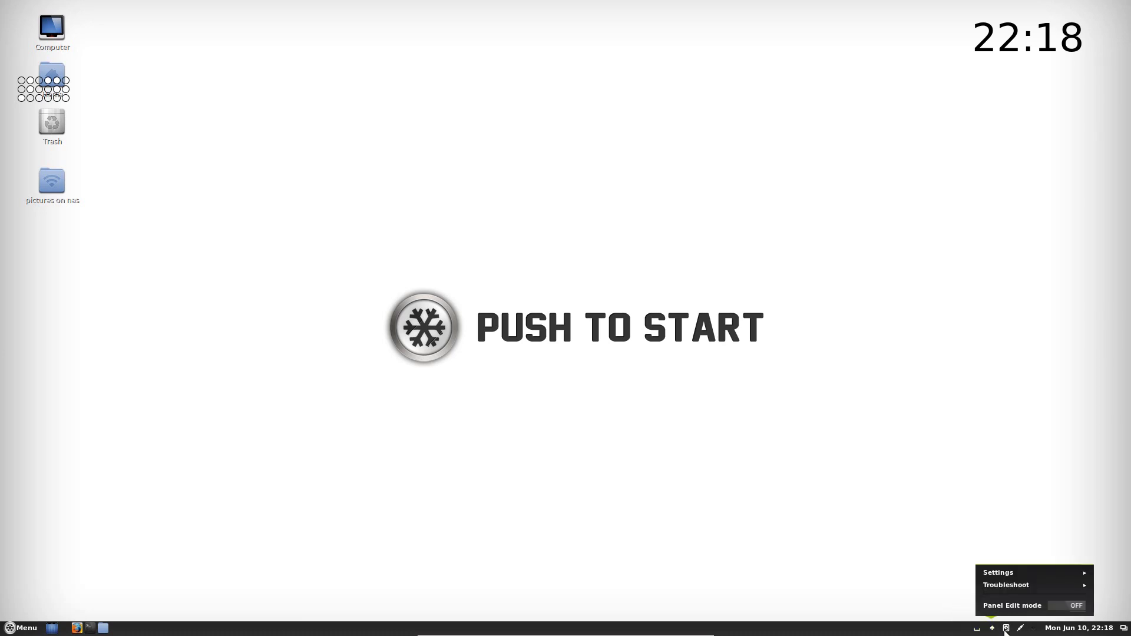
click(1005, 631)
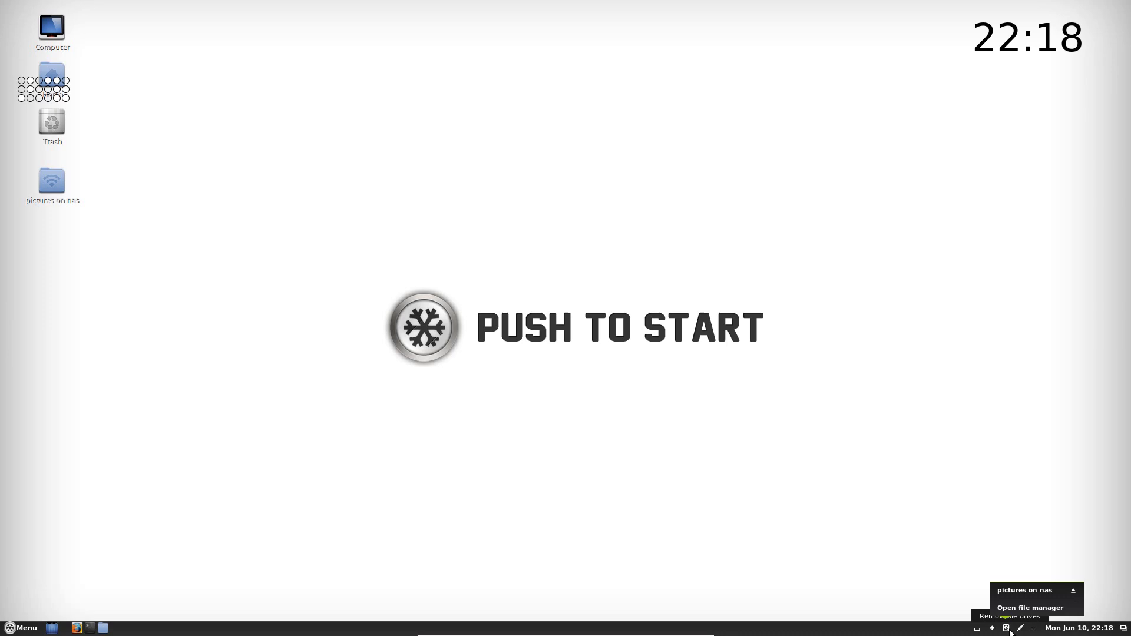
click(1022, 629)
click(965, 557)
click(1036, 630)
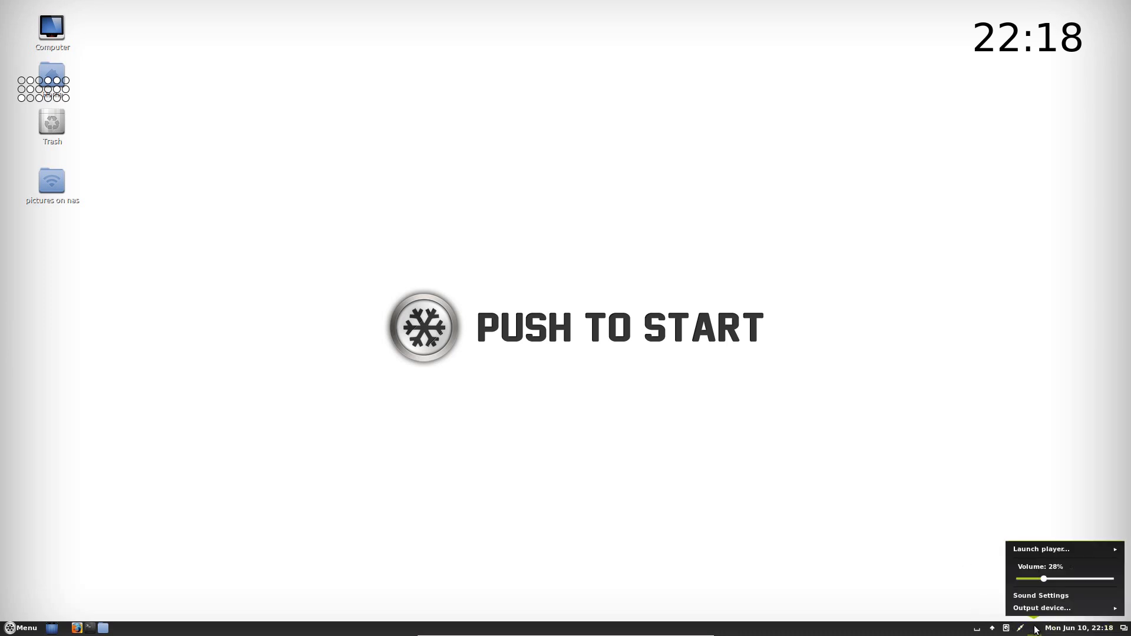
click(1074, 630)
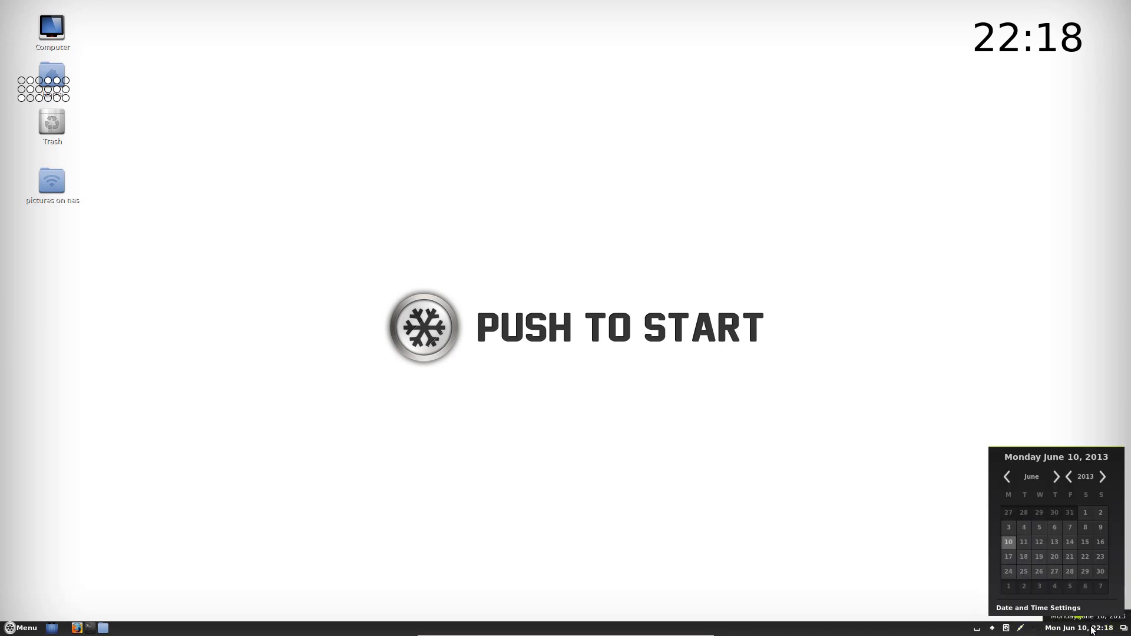
click(1103, 630)
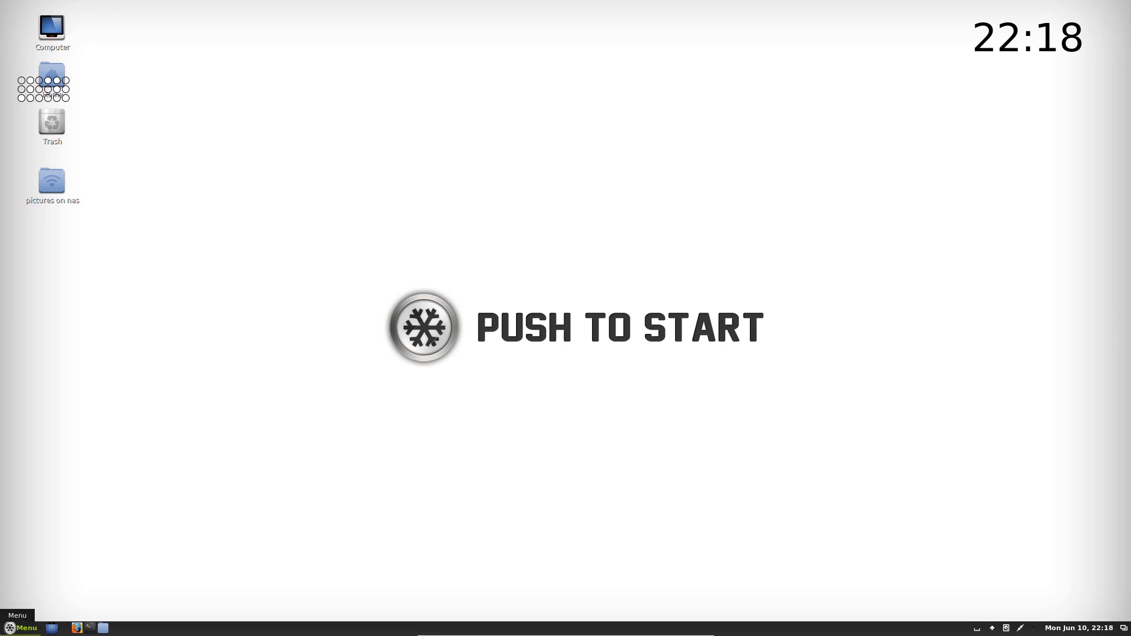
Open the application menu on the Administration category, passing over Accessories.
click(21, 628)
mouse_move(111, 386)
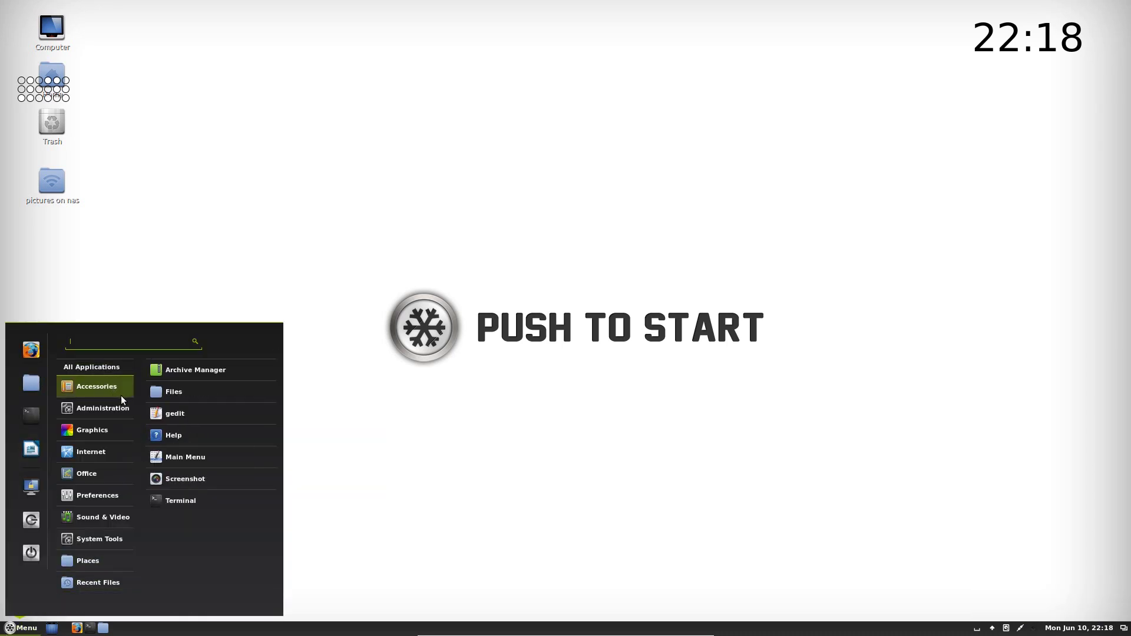
mouse_move(122, 411)
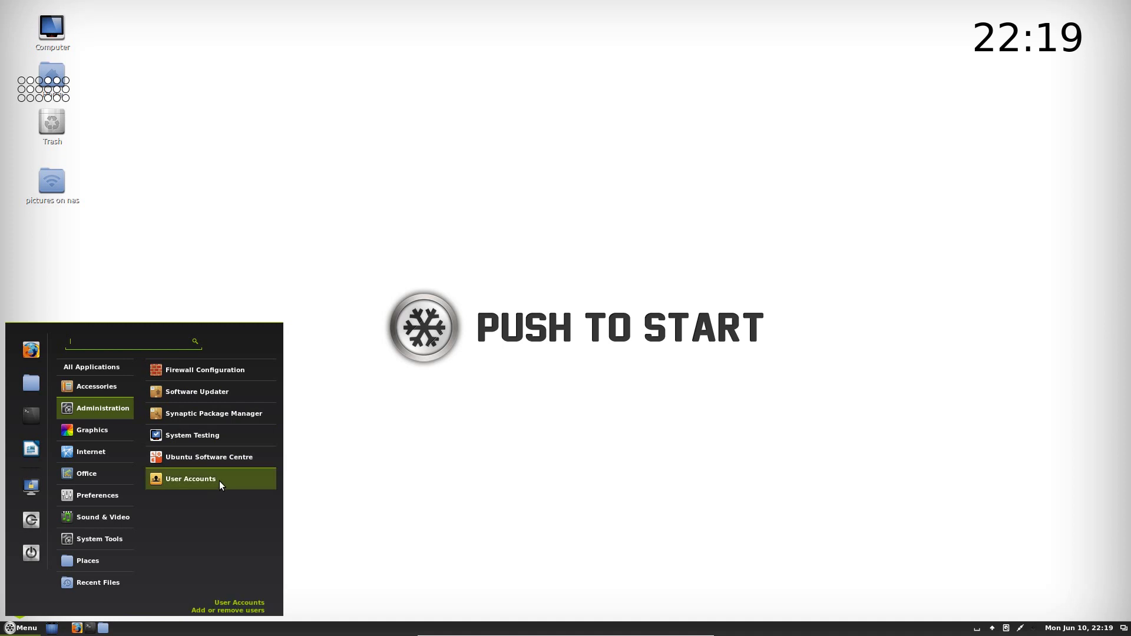
Authenticate as administrator in Gufw, switch the firewall Status on, then close the window.
click(433, 388)
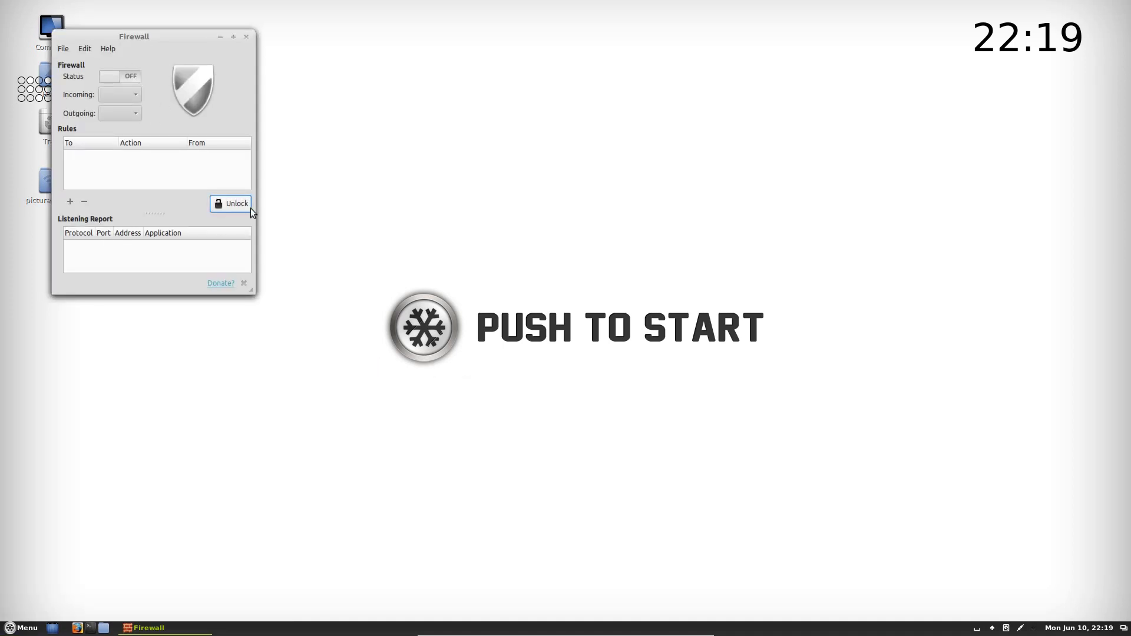
click(239, 205)
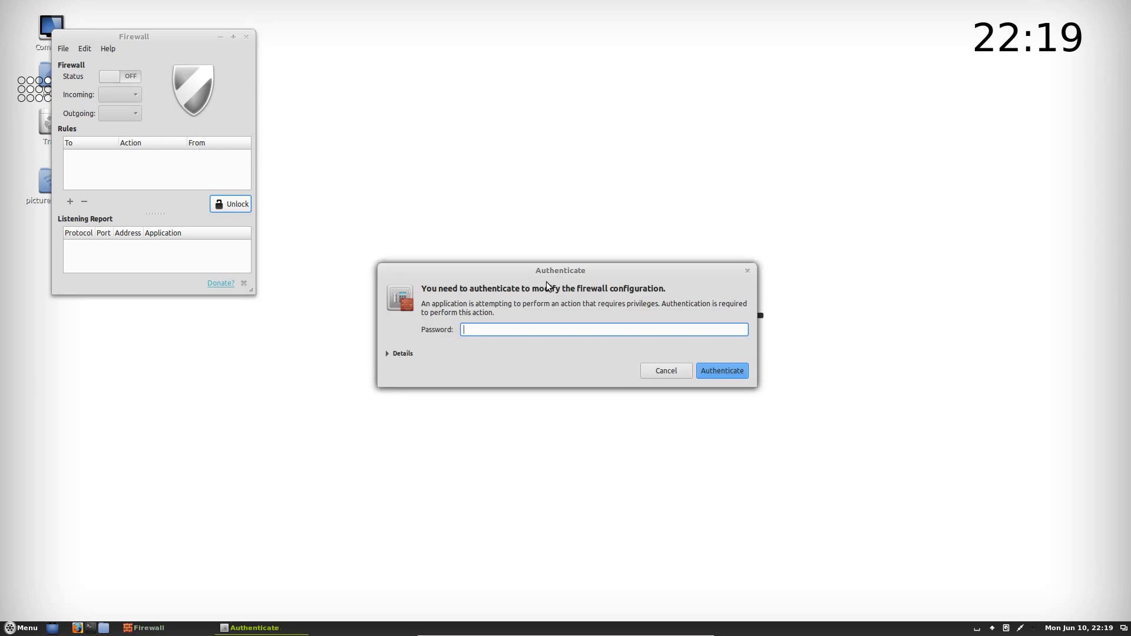
text(••••••)
key(Return)
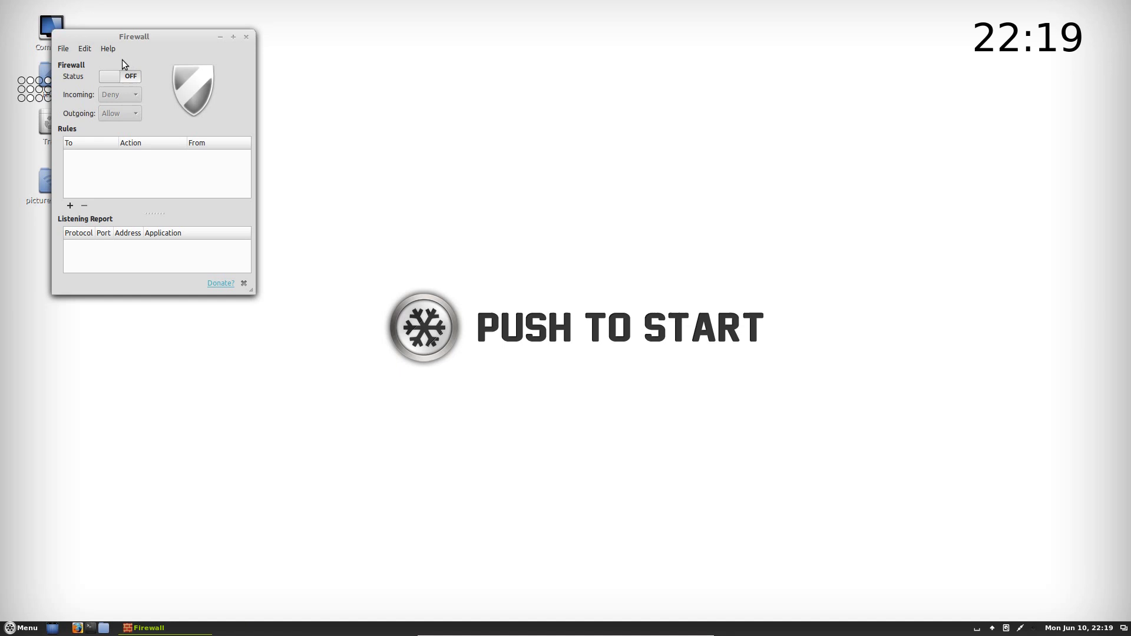
click(112, 77)
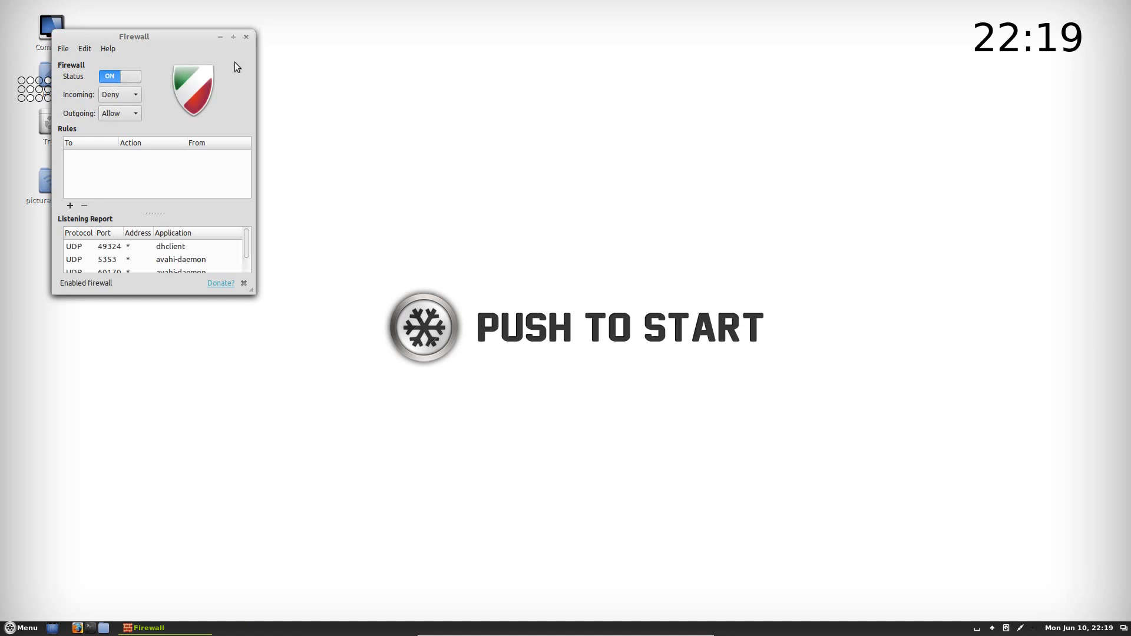
key(alt+F4)
key(super)
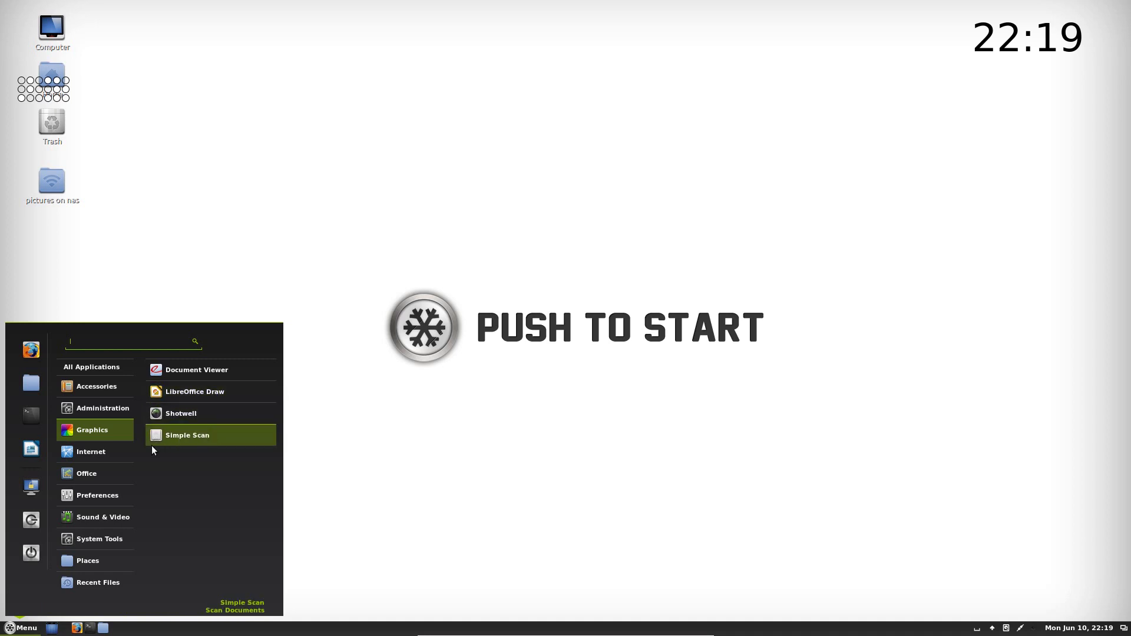
Browse the Internet, Office, Preferences and System Tools menu categories, then launch System Settings.
mouse_move(105, 453)
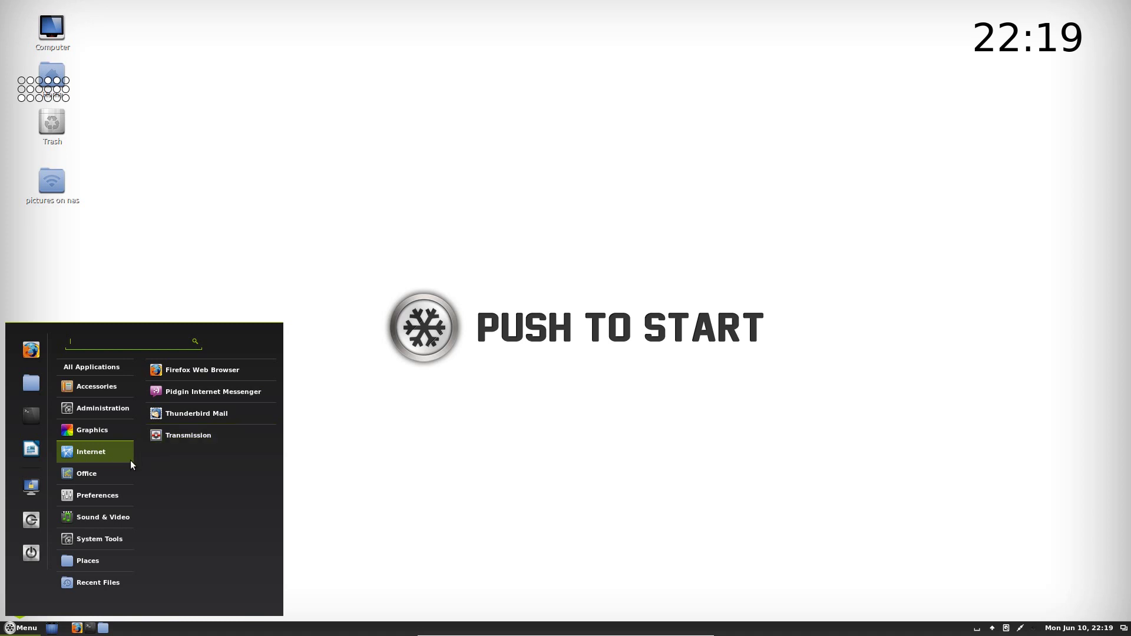
mouse_move(105, 475)
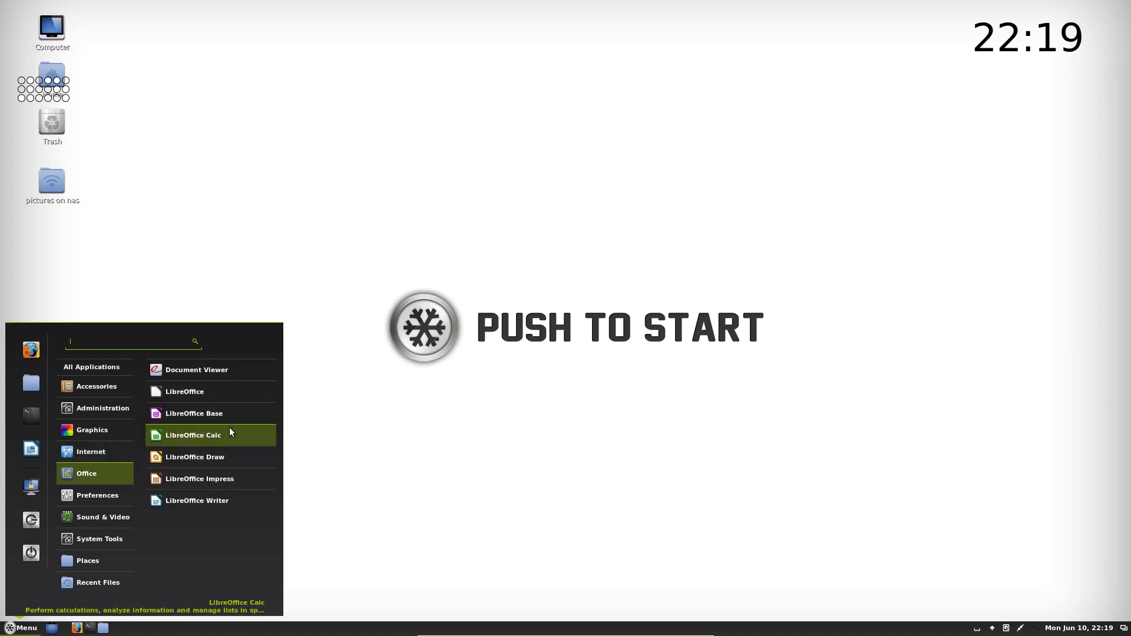
mouse_move(97, 496)
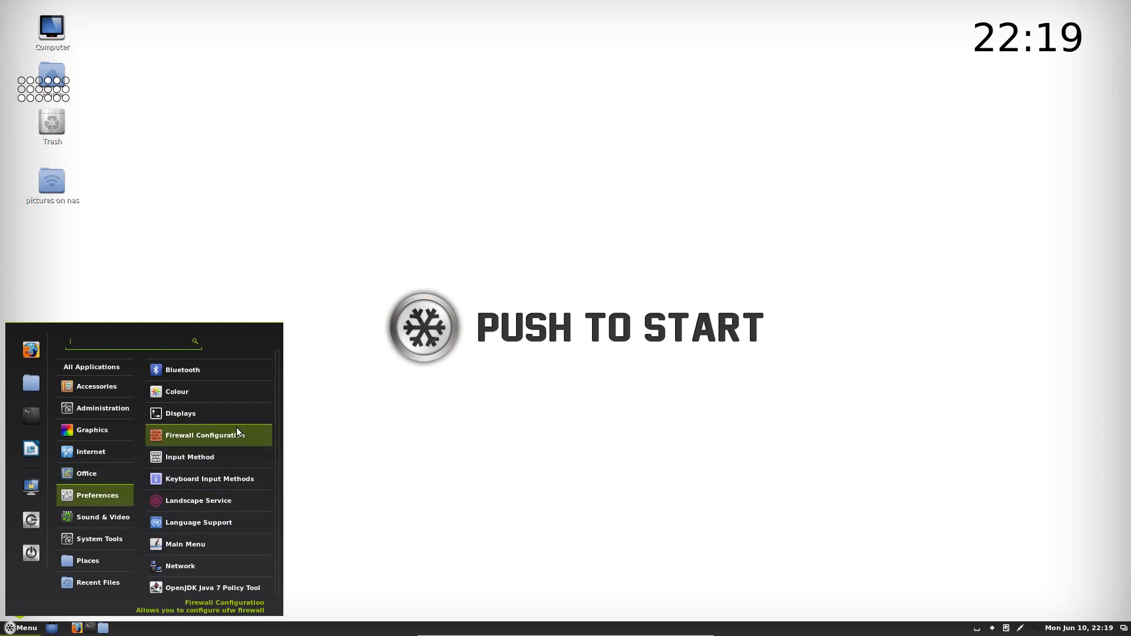
scroll(232, 436, down, 5)
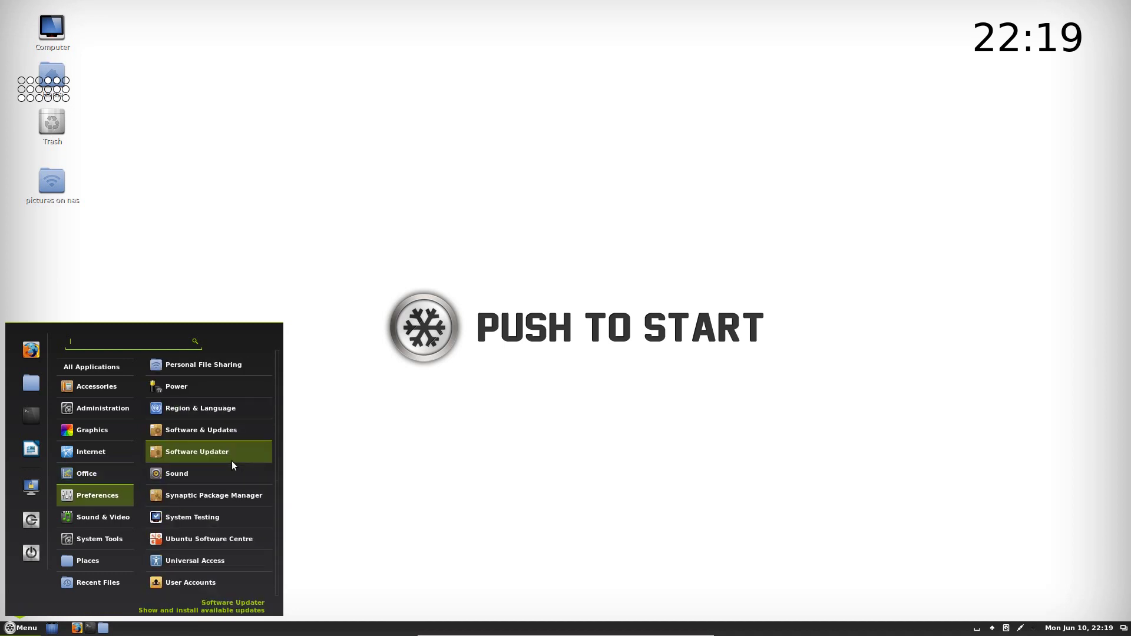
scroll(235, 500, up, 5)
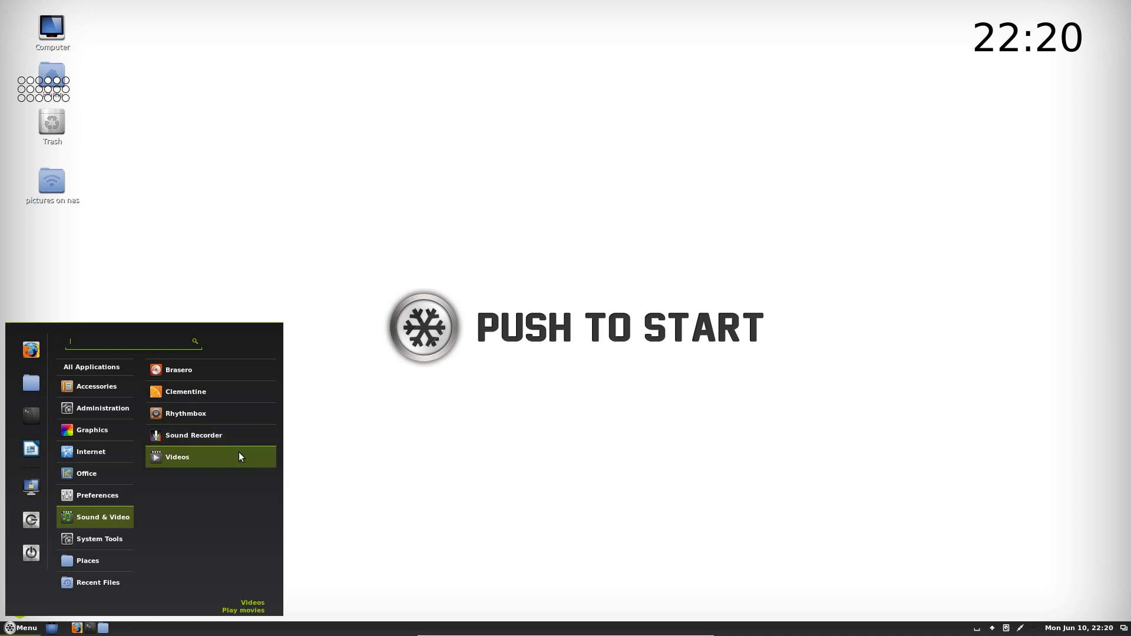
mouse_move(111, 543)
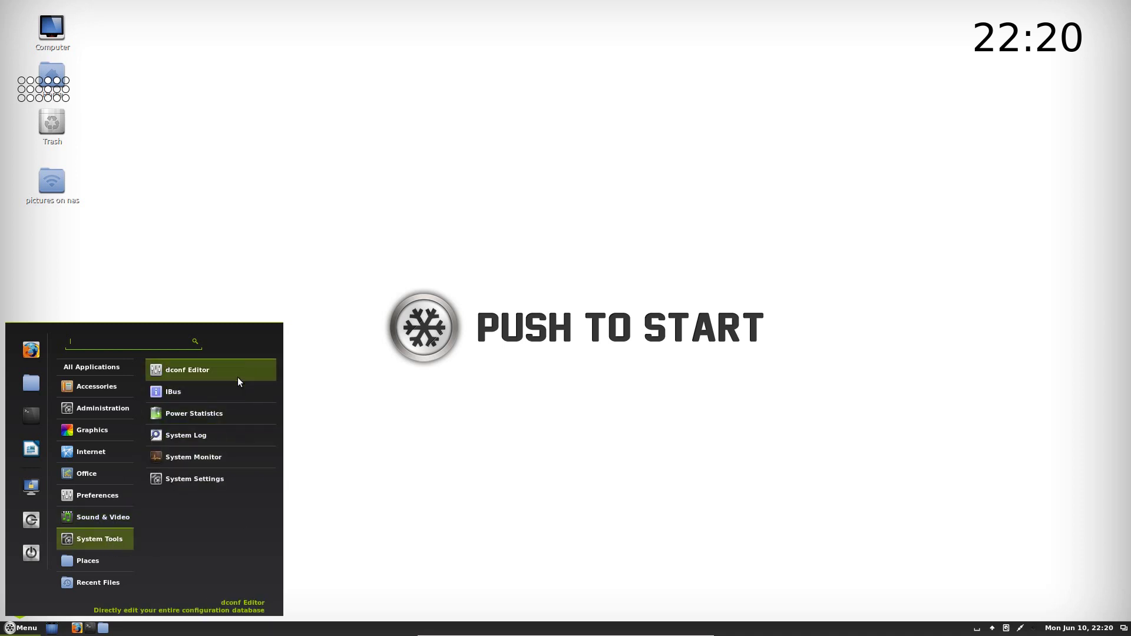
click(234, 475)
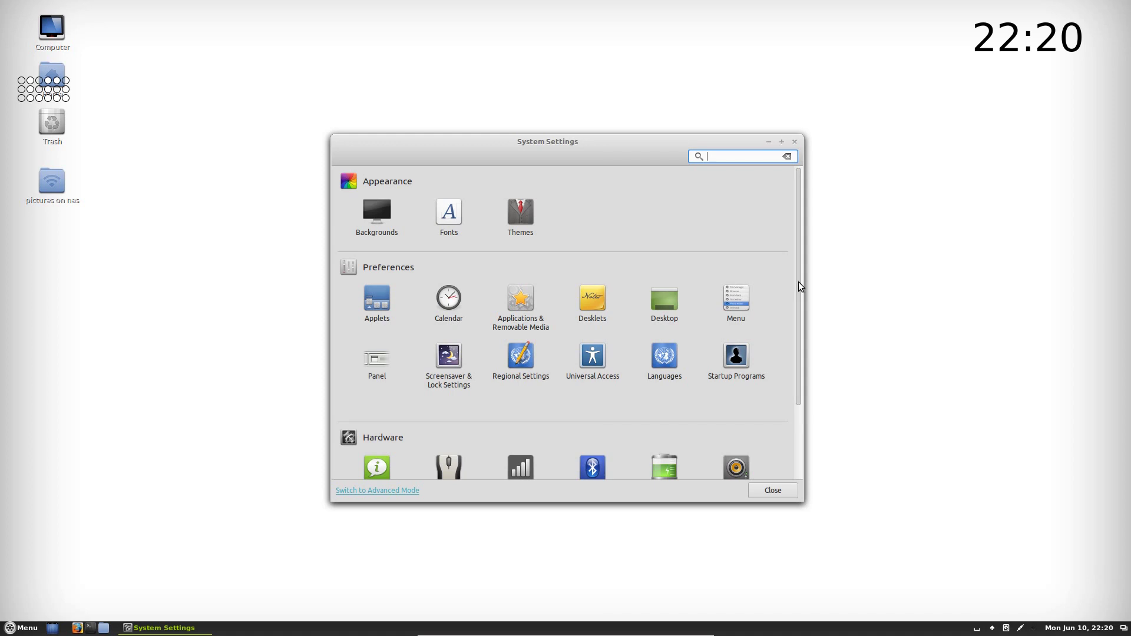
Switch to Advanced Mode and set the Effects closing-windows easing to easeInOutElastic.
scroll(798, 282, down, 3)
click(390, 490)
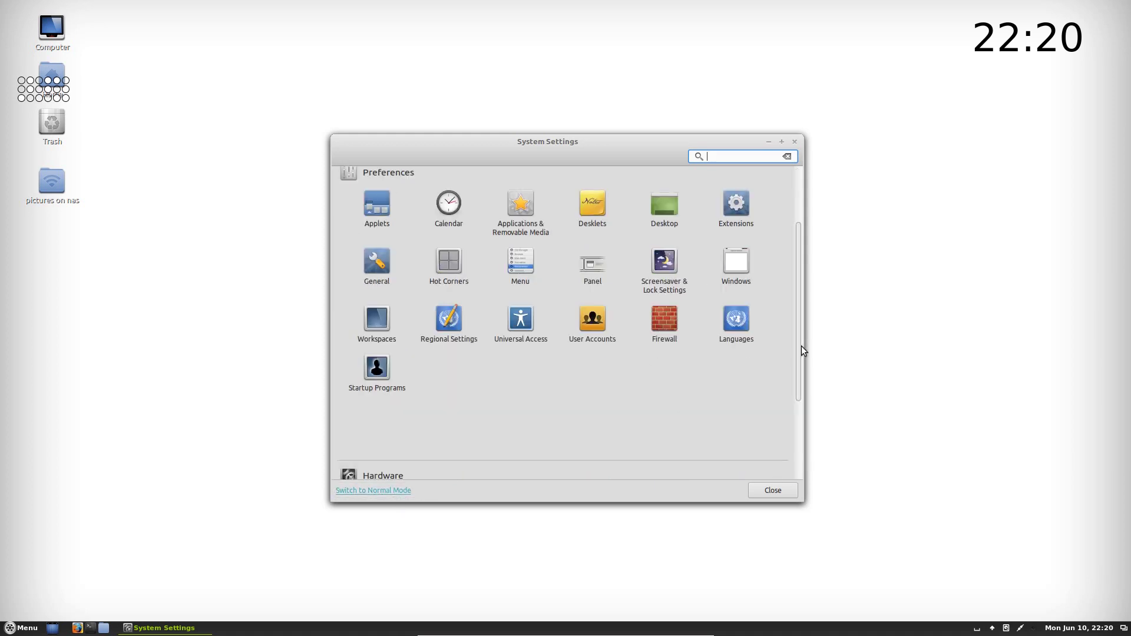
drag(801, 345, 800, 196)
click(456, 209)
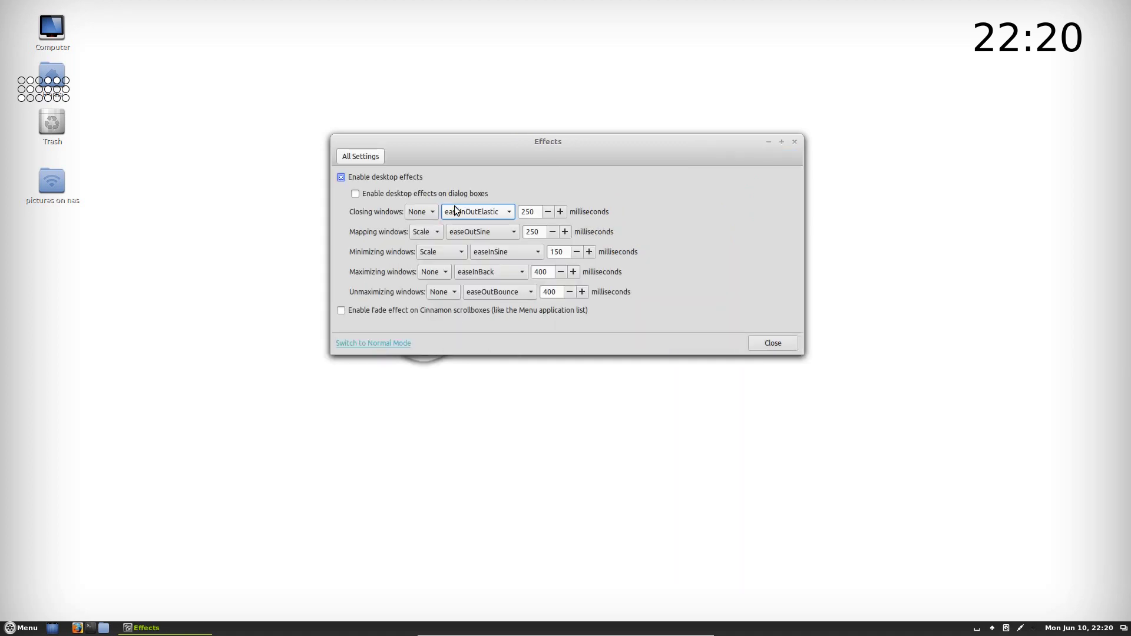
click(497, 209)
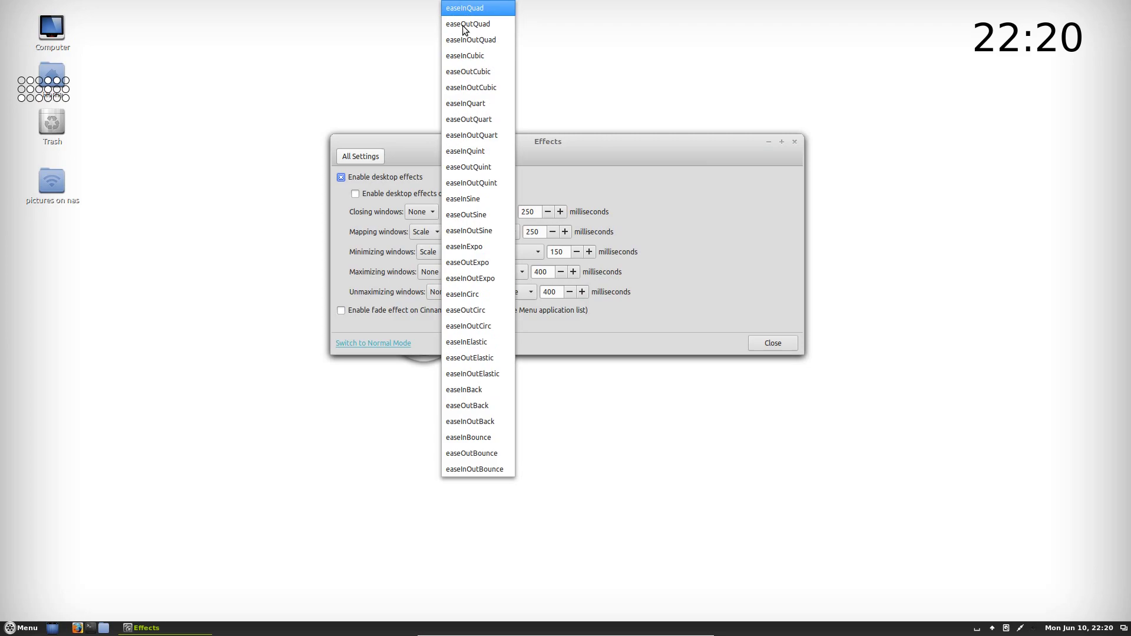
click(492, 333)
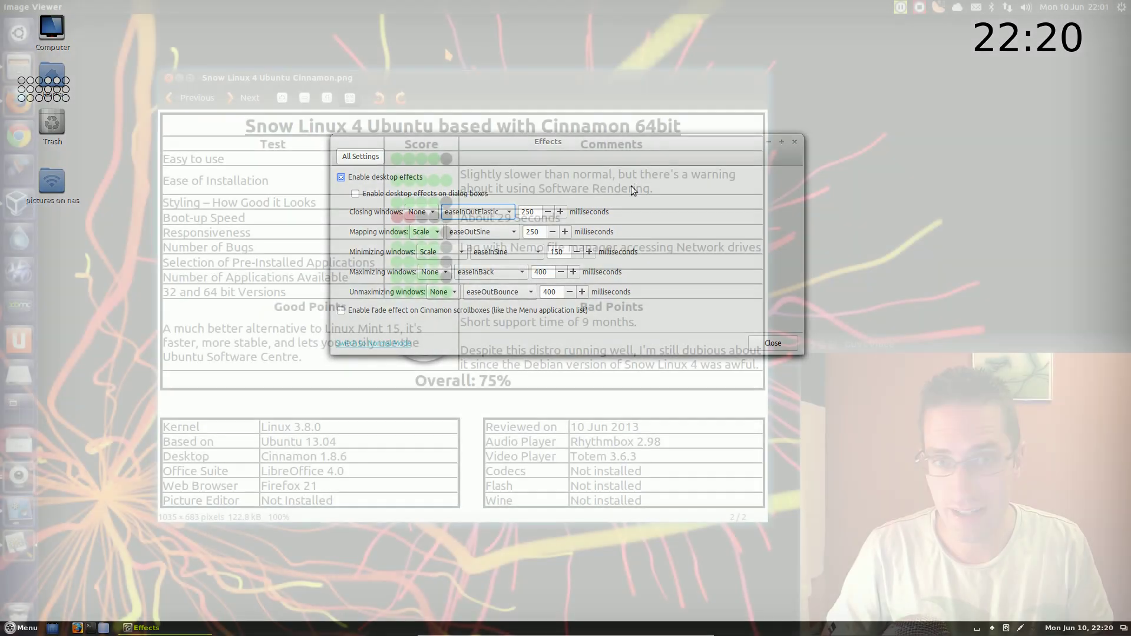